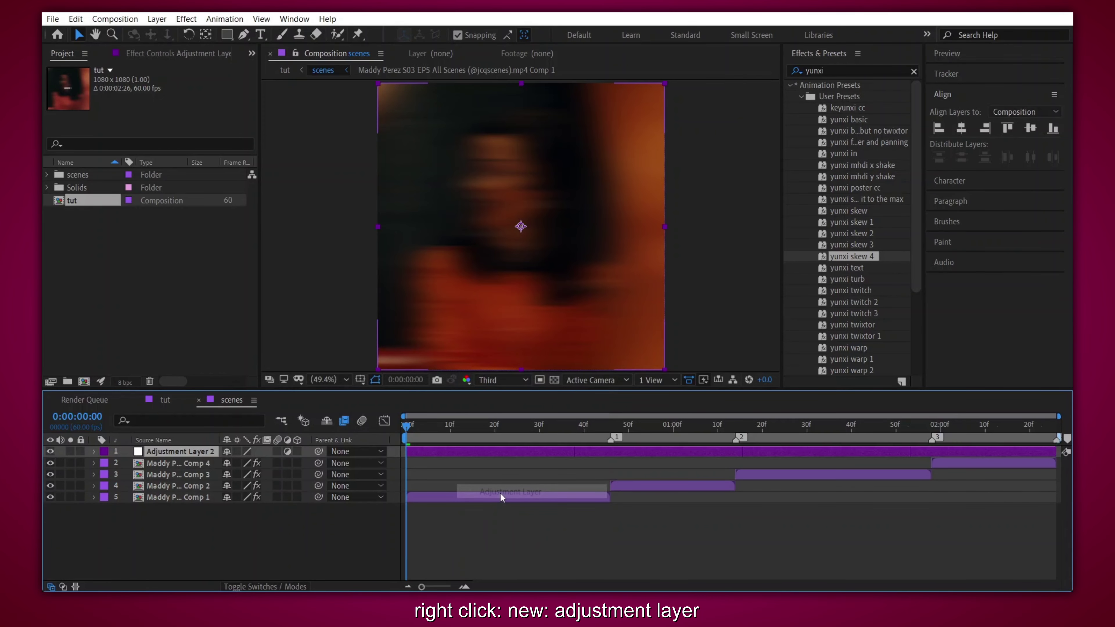
- Split the adjustment layer at the three clip boundaries, 0:00:00:46, 0:00:01:14 and 0:00:01:58
key("k")
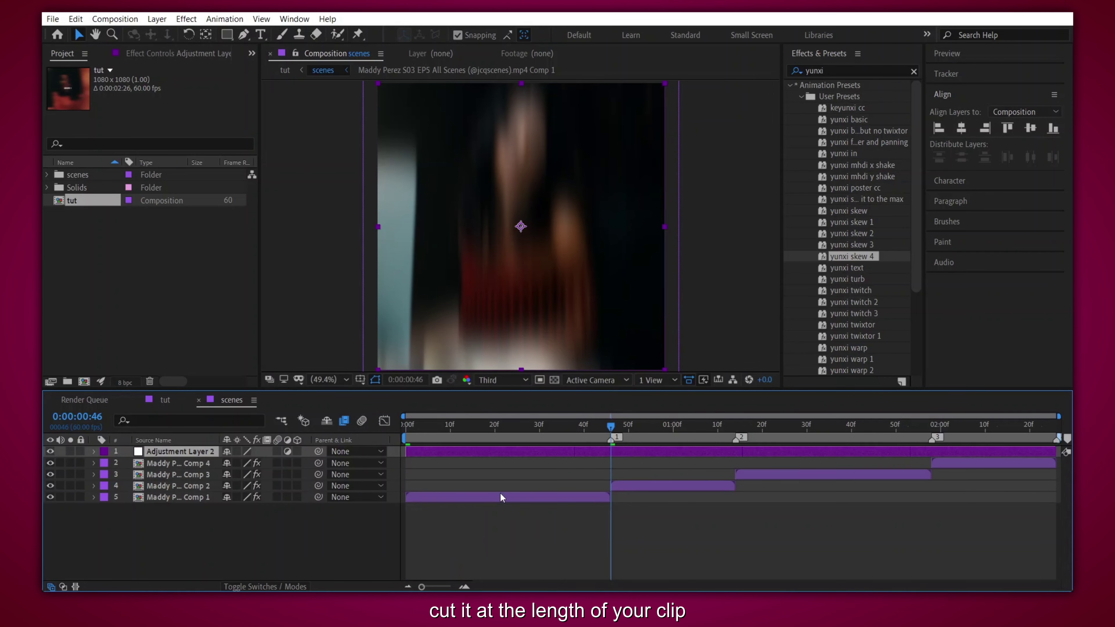
key("ctrl+shift+d")
key("k")
key("ctrl+shift+d")
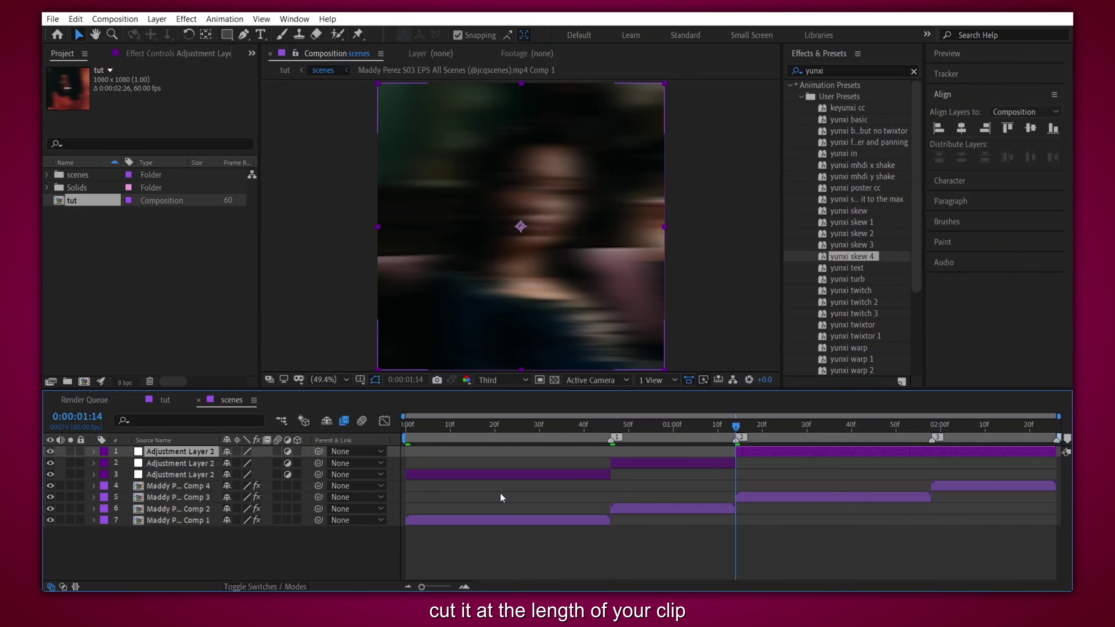
key("k")
key("ctrl+shift+d")
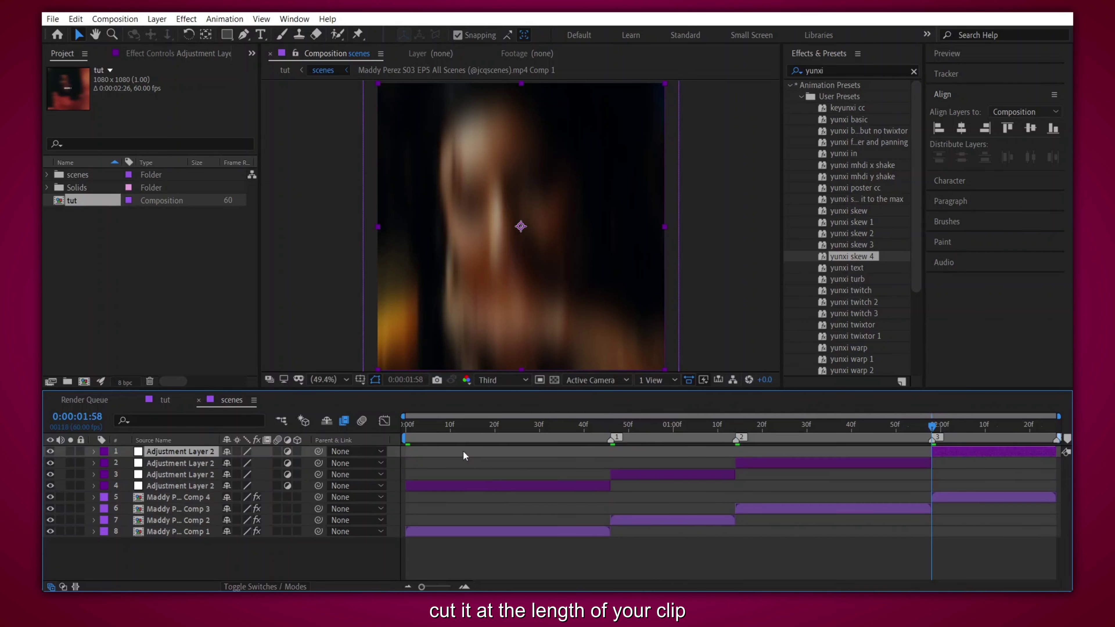
- Apply the Motion Tile effect to the adjustment layer segment above the first clip
key("Home")
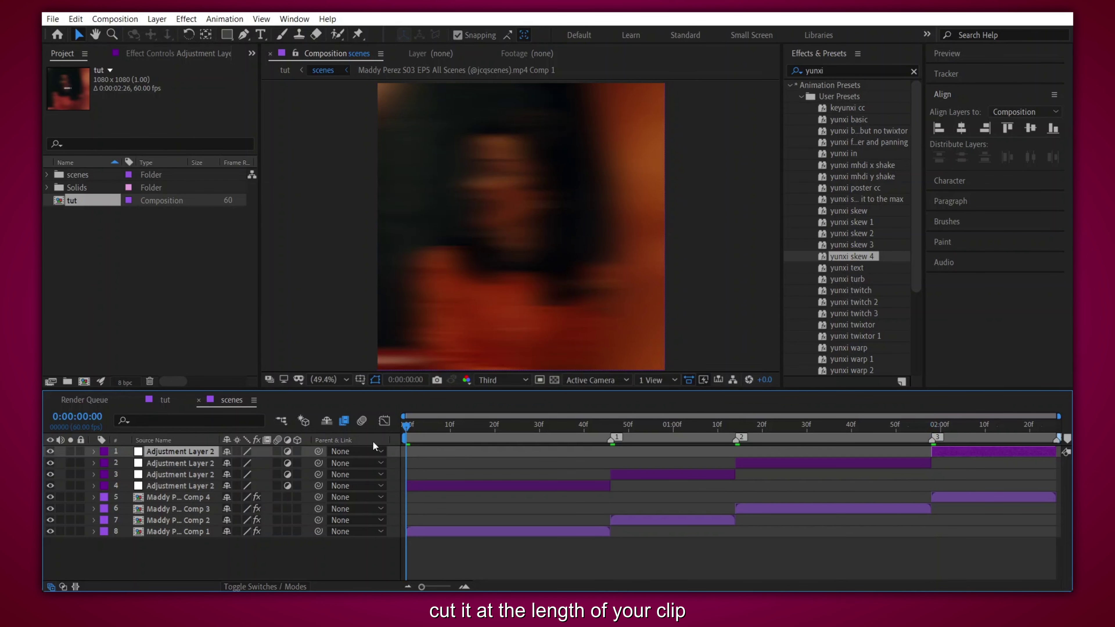
left_click(439, 485)
key("ctrl+5")
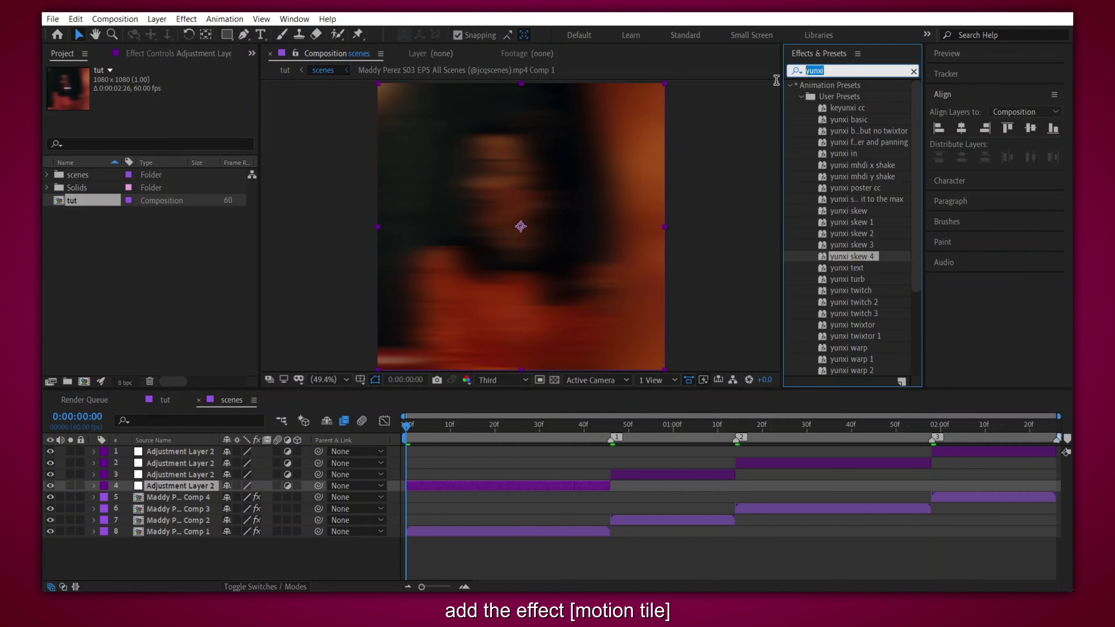
type("motion")
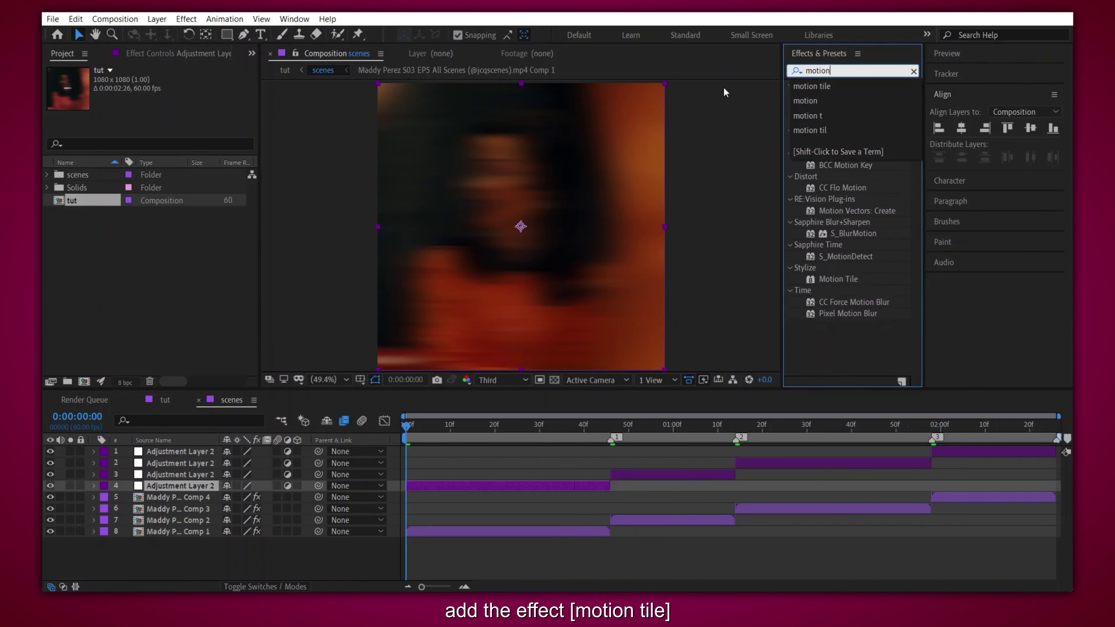
left_click(823, 87)
left_click_drag(843, 97, 463, 485)
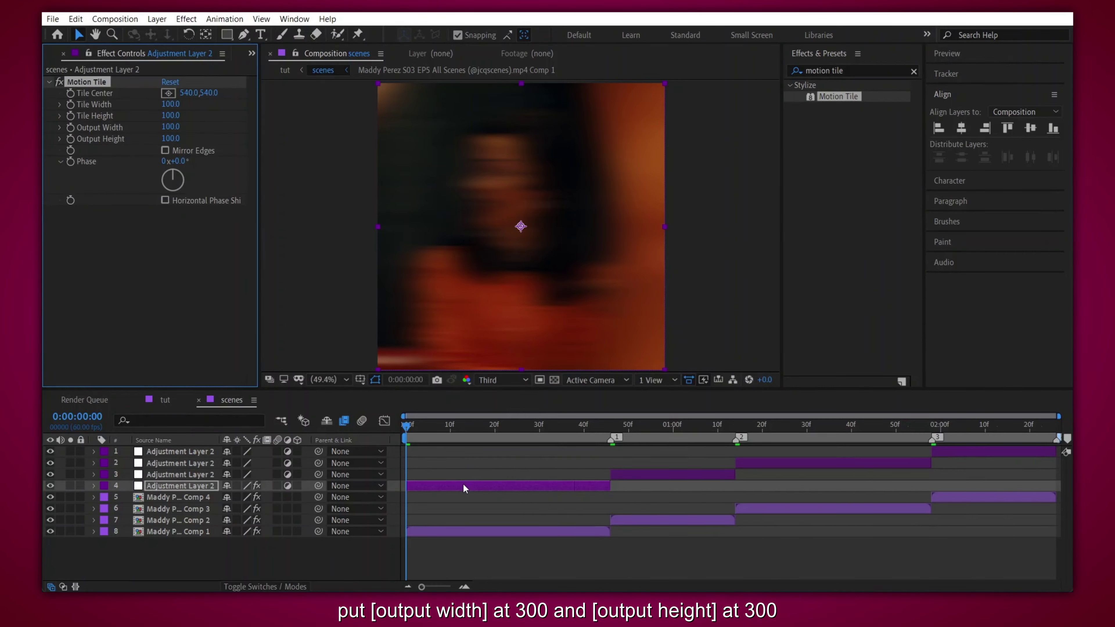
- Set Motion Tile's Output Width and Output Height to 300 and enable Mirror Edges
left_click(170, 127)
type("300")
left_click(169, 138)
type("3")
left_click(166, 150)
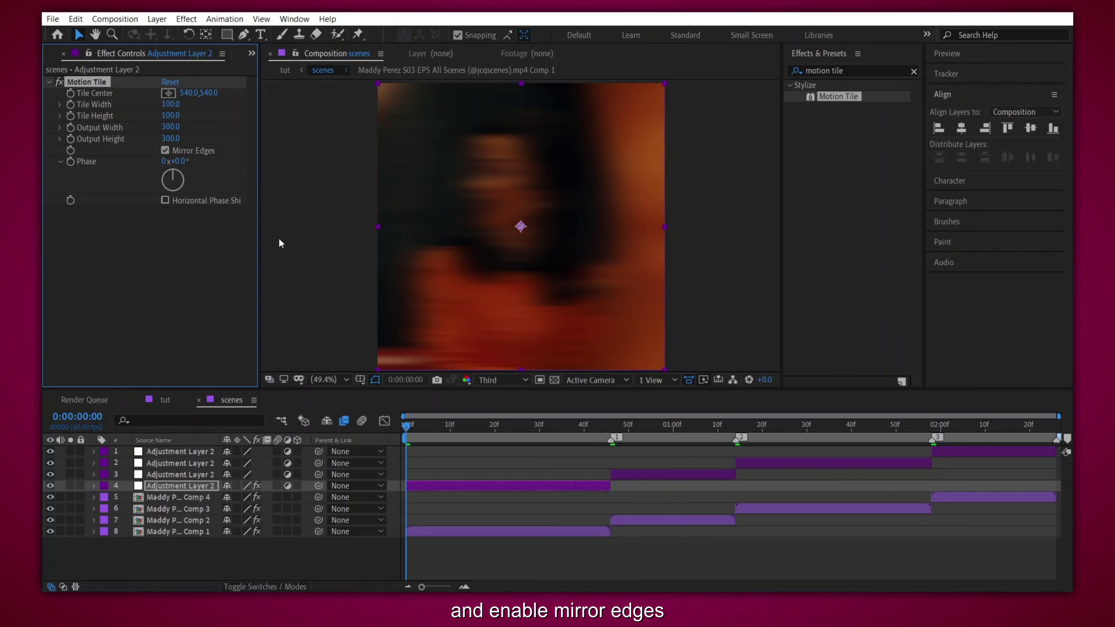
- Add the Distort Transform effect below Motion Tile on the first clip's adjustment layer
left_click(433, 486)
left_click(874, 70)
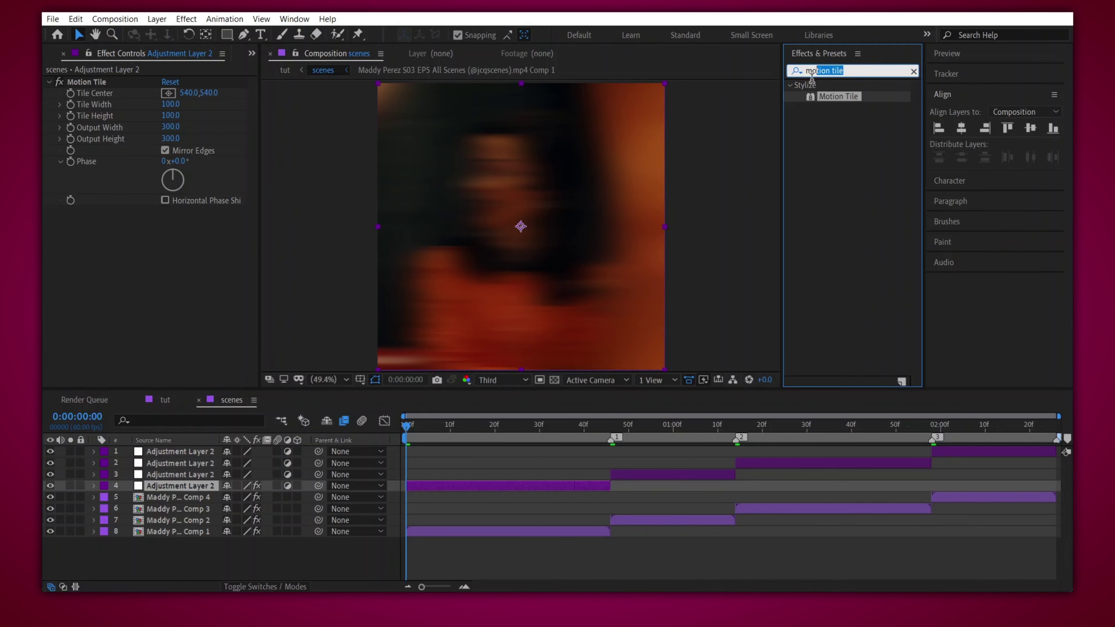
type("transform")
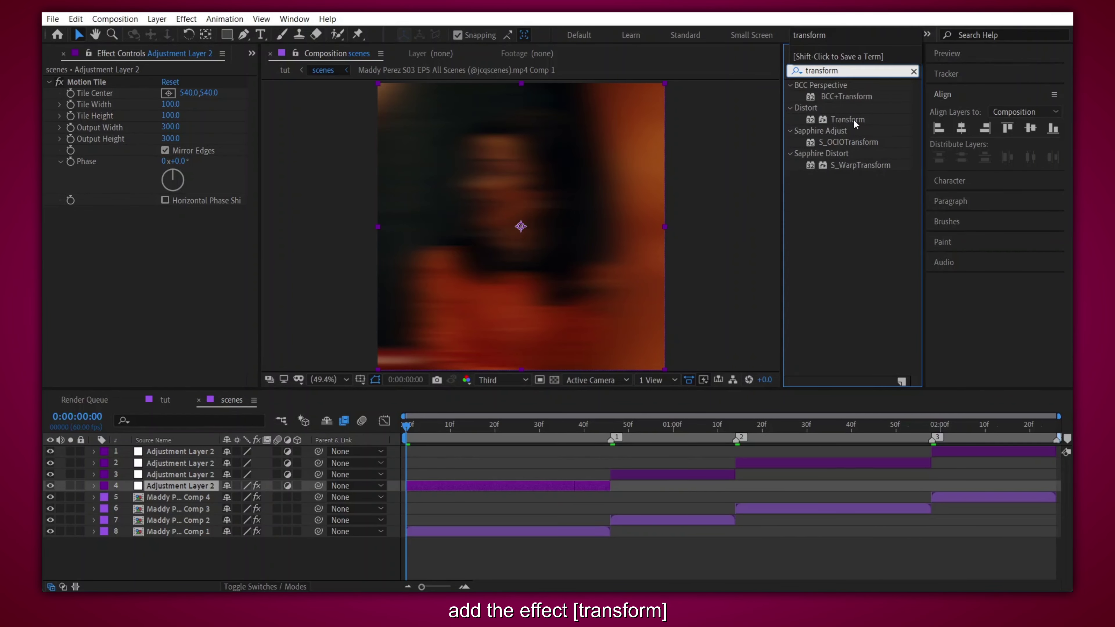
left_click_drag(854, 120, 219, 249)
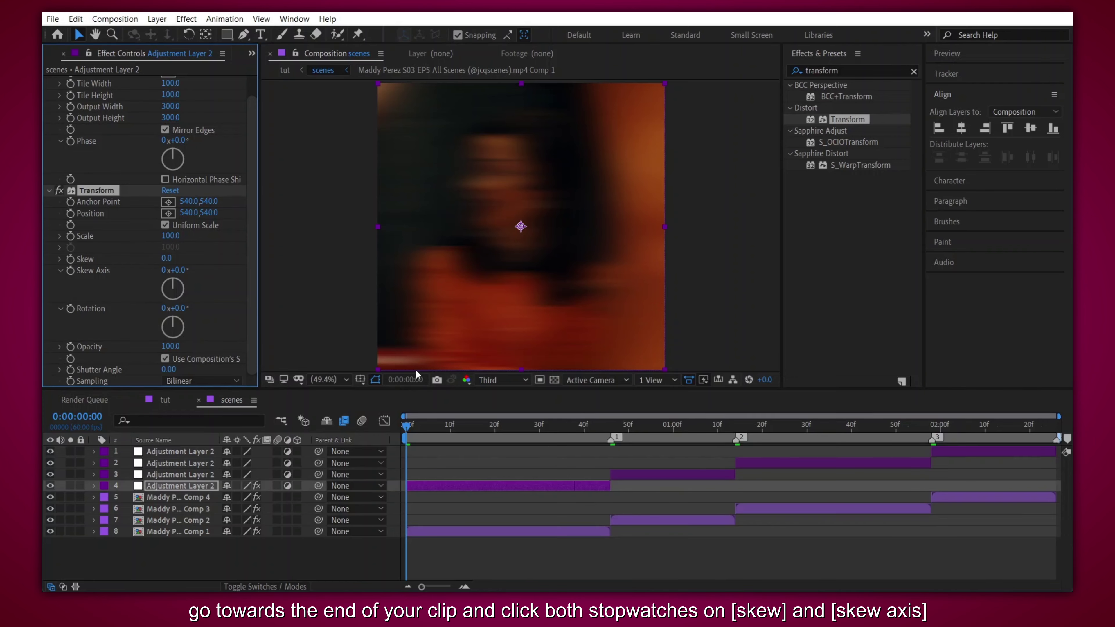
- Add Skew and Skew Axis keyframes to the Transform effect at 0:00:00:34 and reveal them in the timeline
left_click_drag(408, 426, 559, 428)
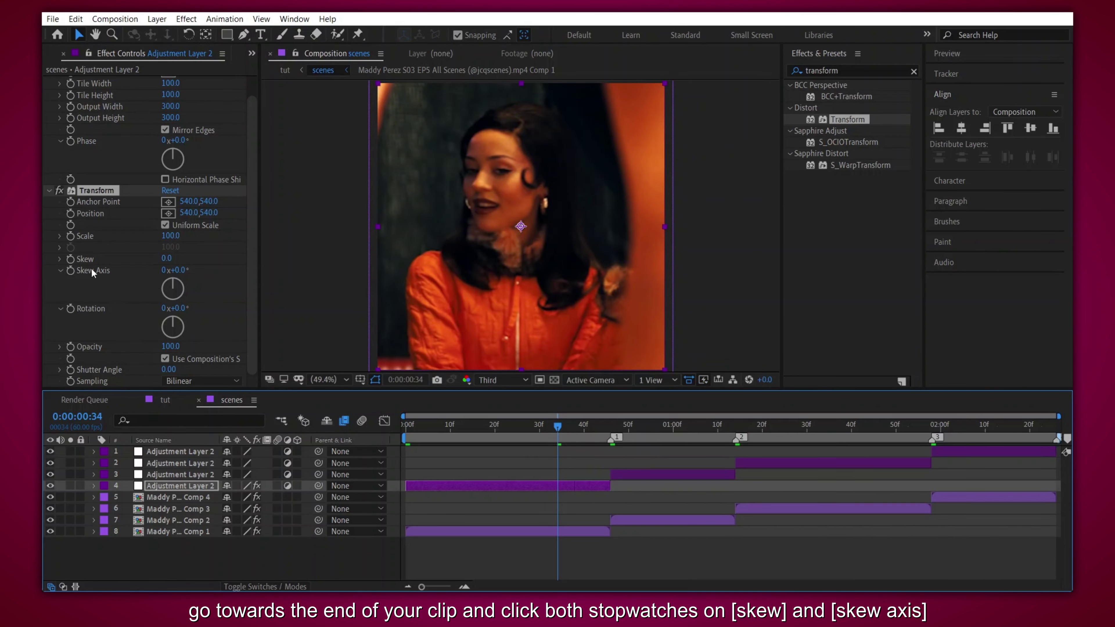
left_click(71, 259)
left_click(70, 271)
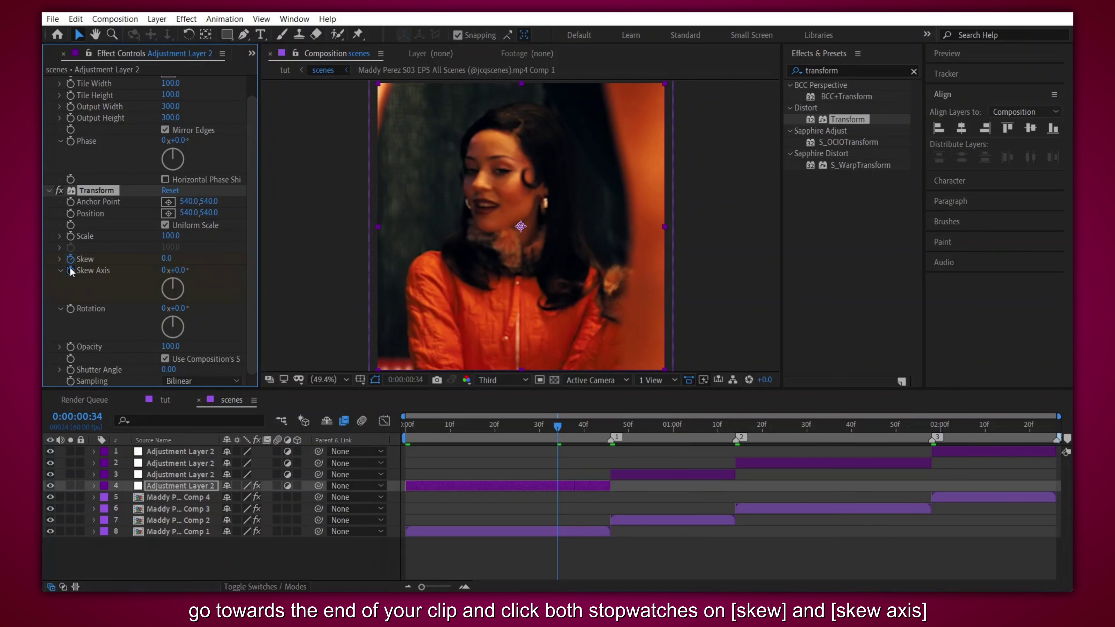
key("u")
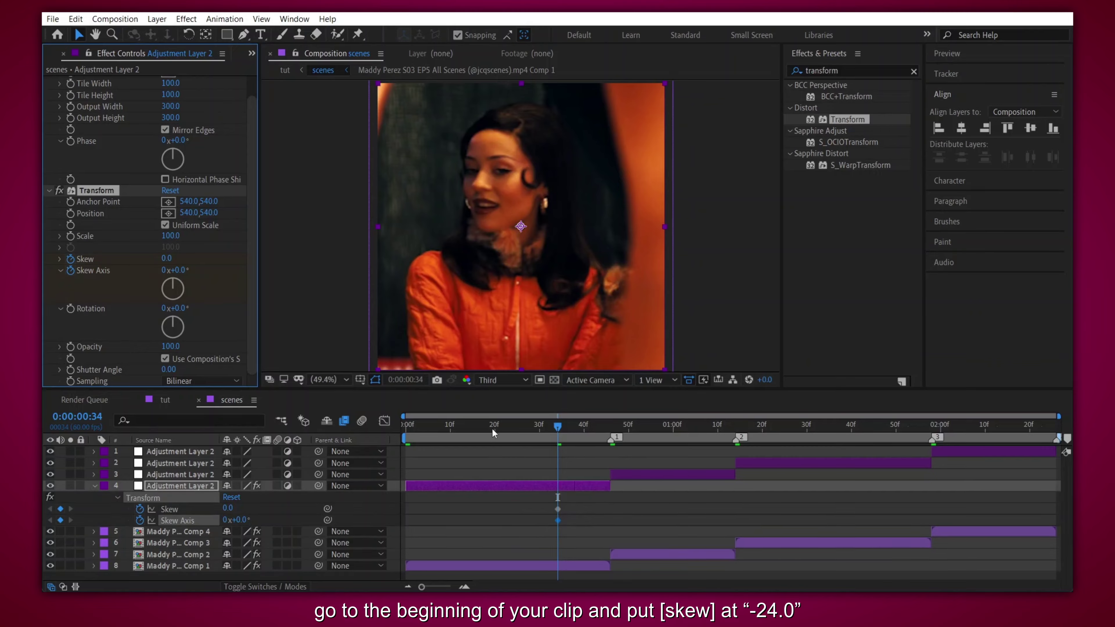
- At the start of the first clip, keyframe Skew at -24 and Skew Axis at -153°
left_click_drag(471, 432, 377, 446)
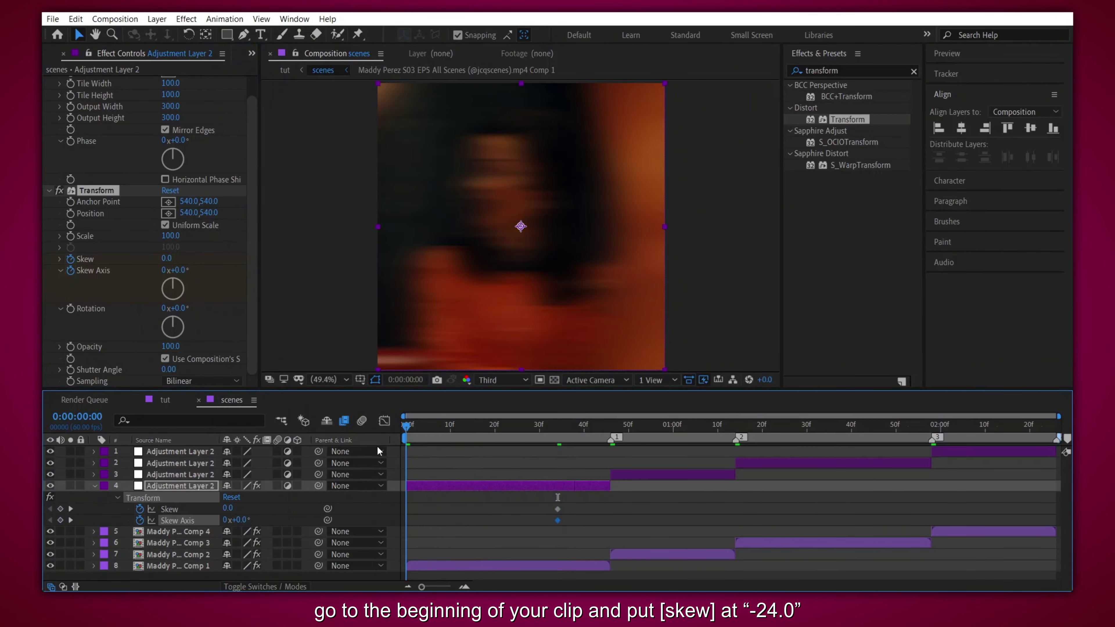
left_click(430, 499)
left_click(229, 509)
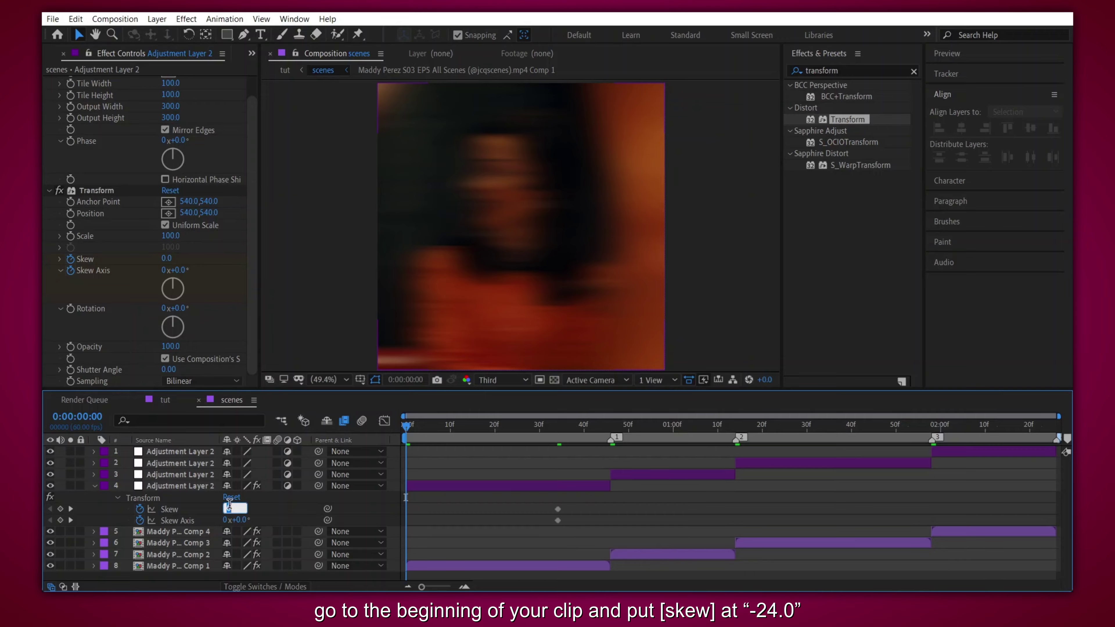
type("-24")
key("Return")
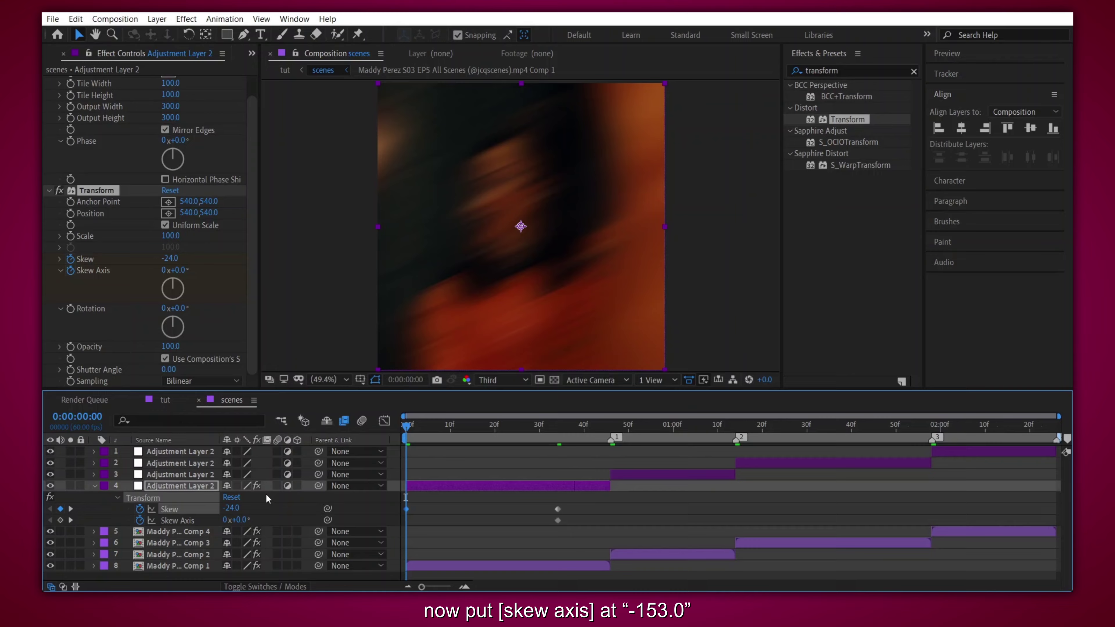
left_click(240, 519)
type("-153")
key("Return")
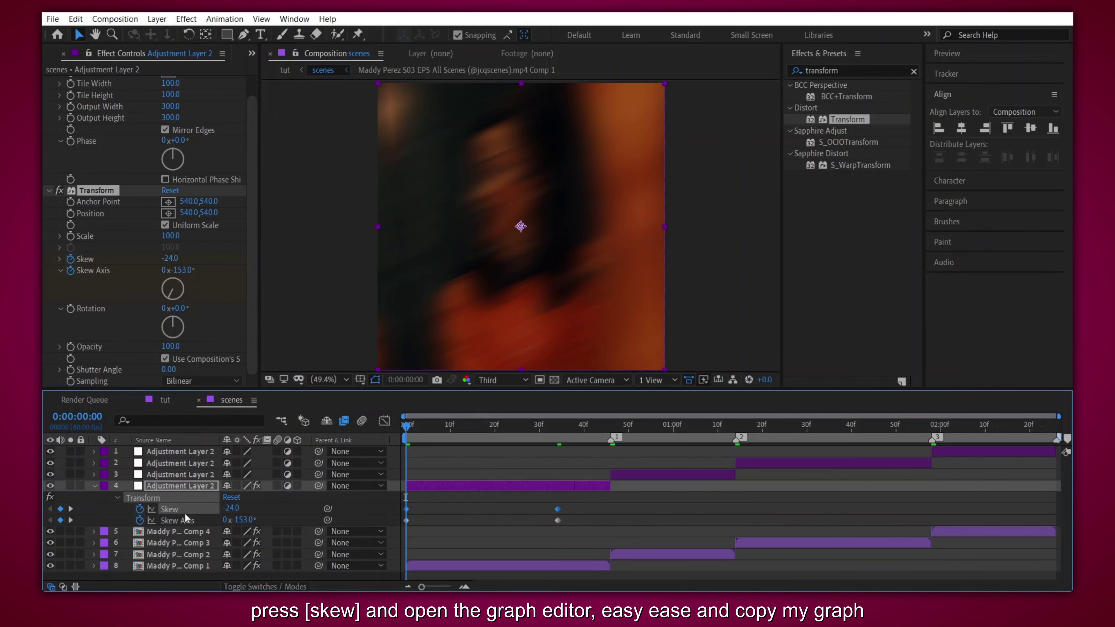
- Easy Ease the Skew keyframes, shape the value graph to rise steeply and level off gradually, and preview the motion
left_click(384, 420)
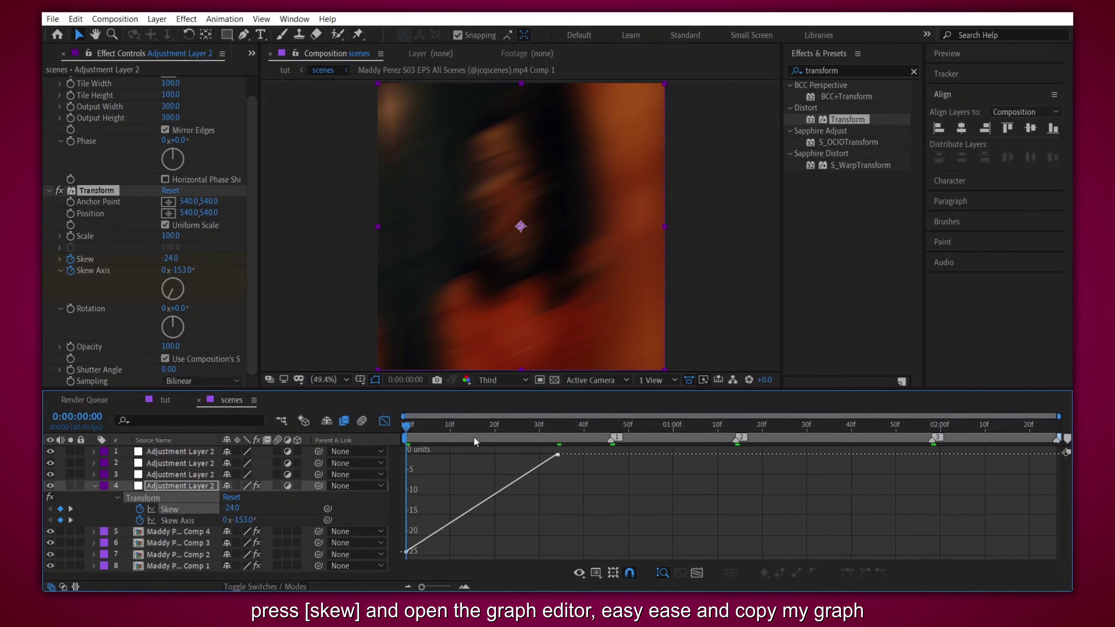
left_click(848, 572)
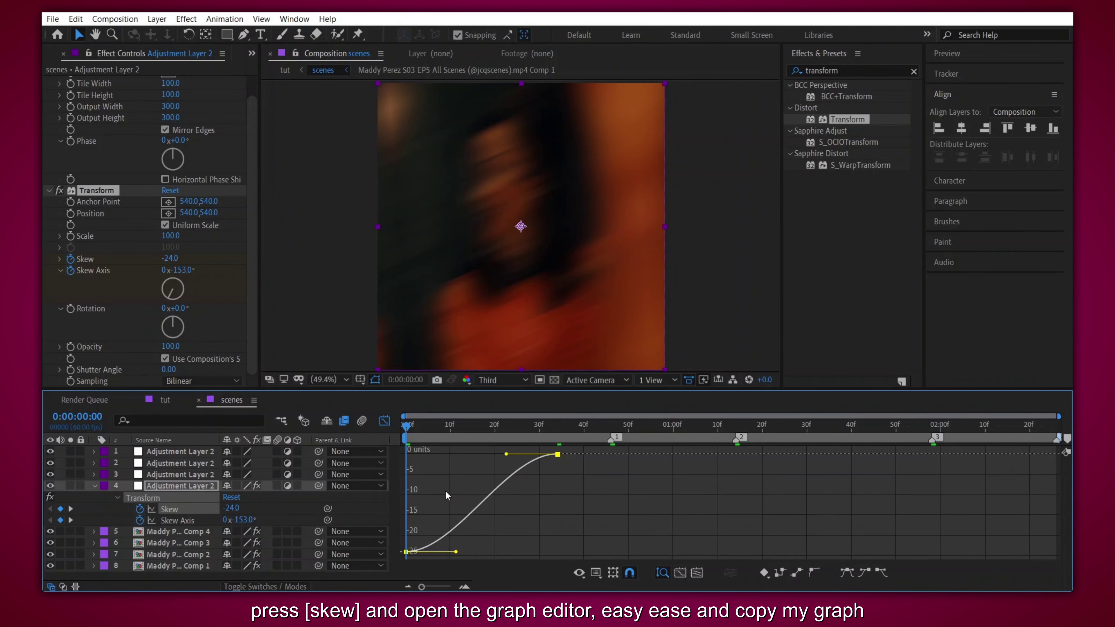
left_click_drag(458, 552, 423, 473)
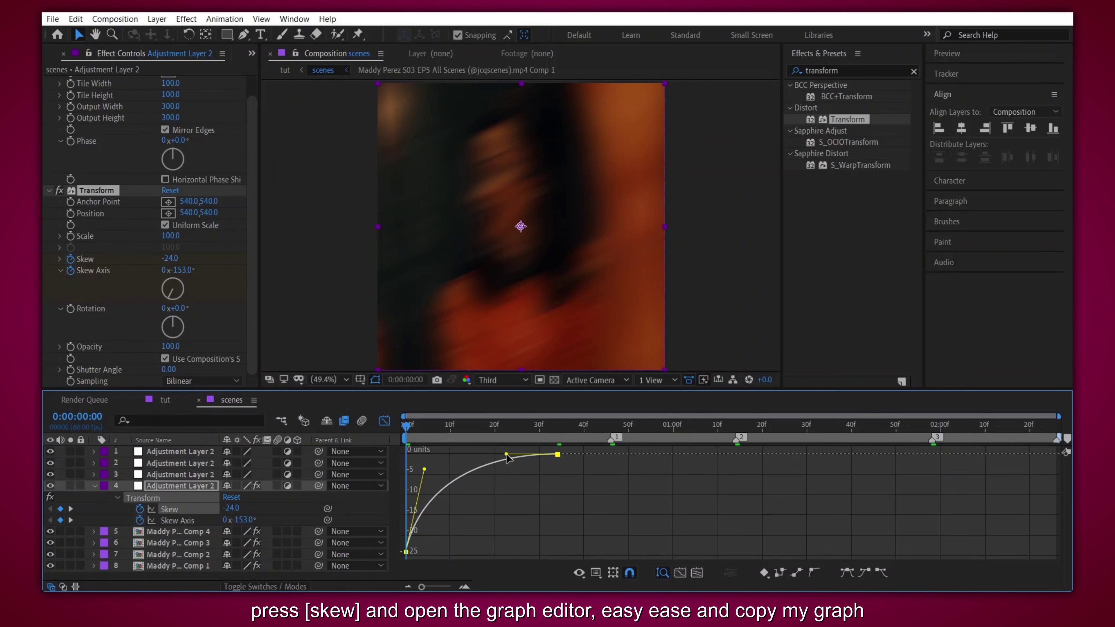
left_click_drag(507, 455, 426, 470)
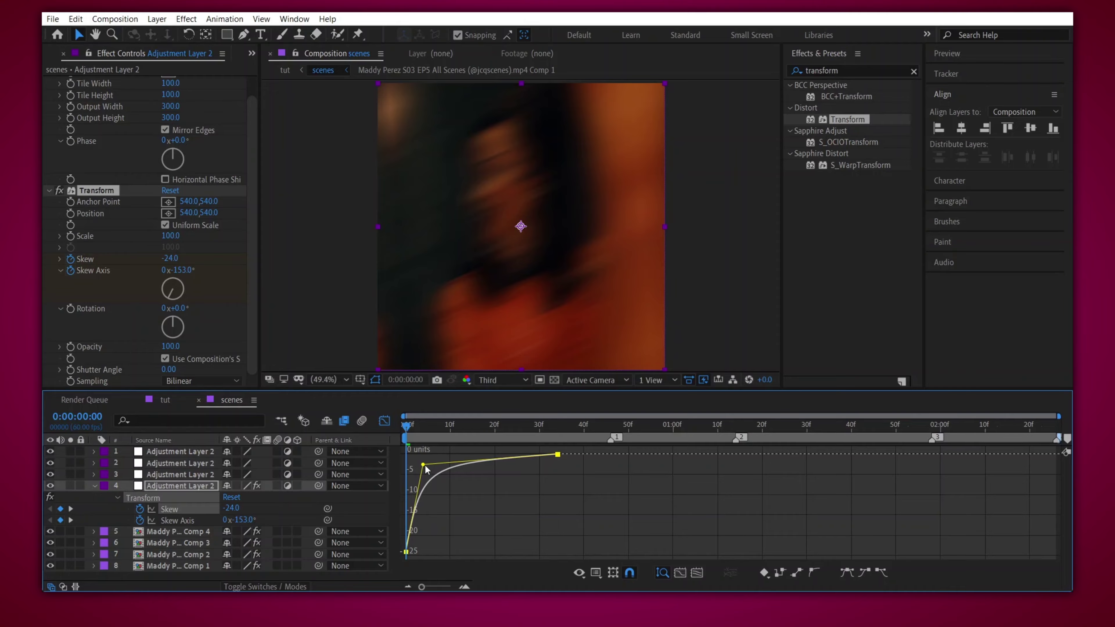
key("space")
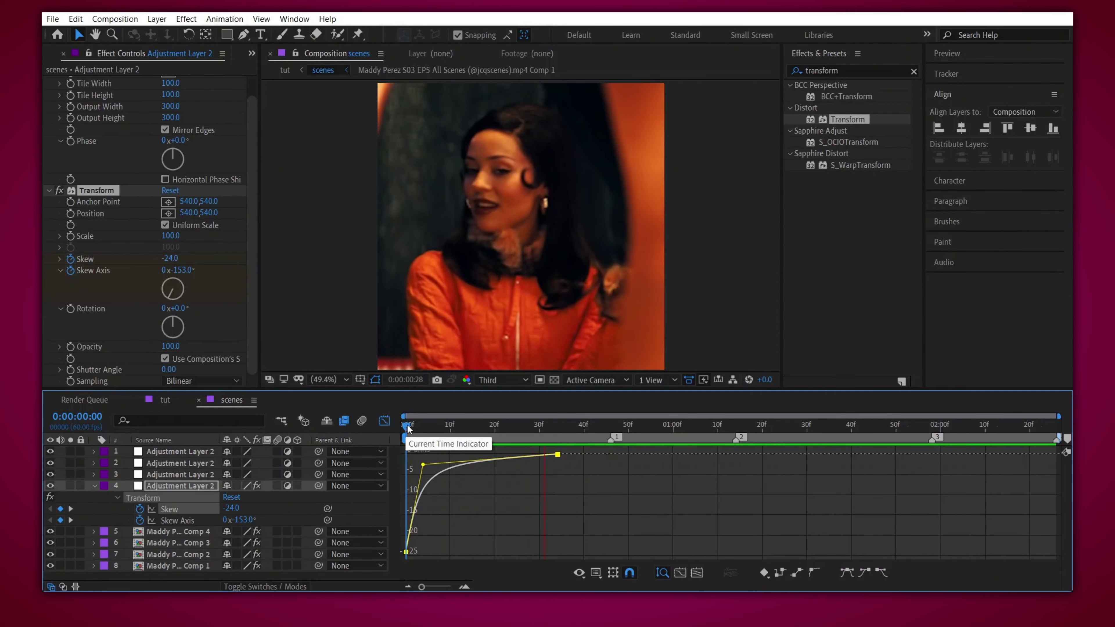
key("space")
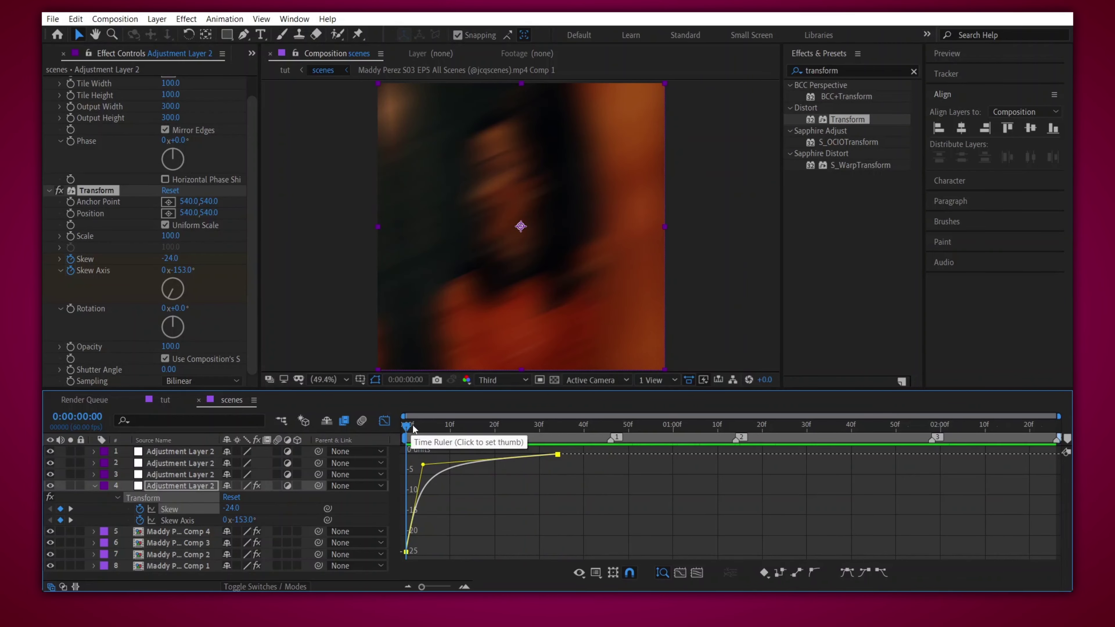
left_click(385, 422)
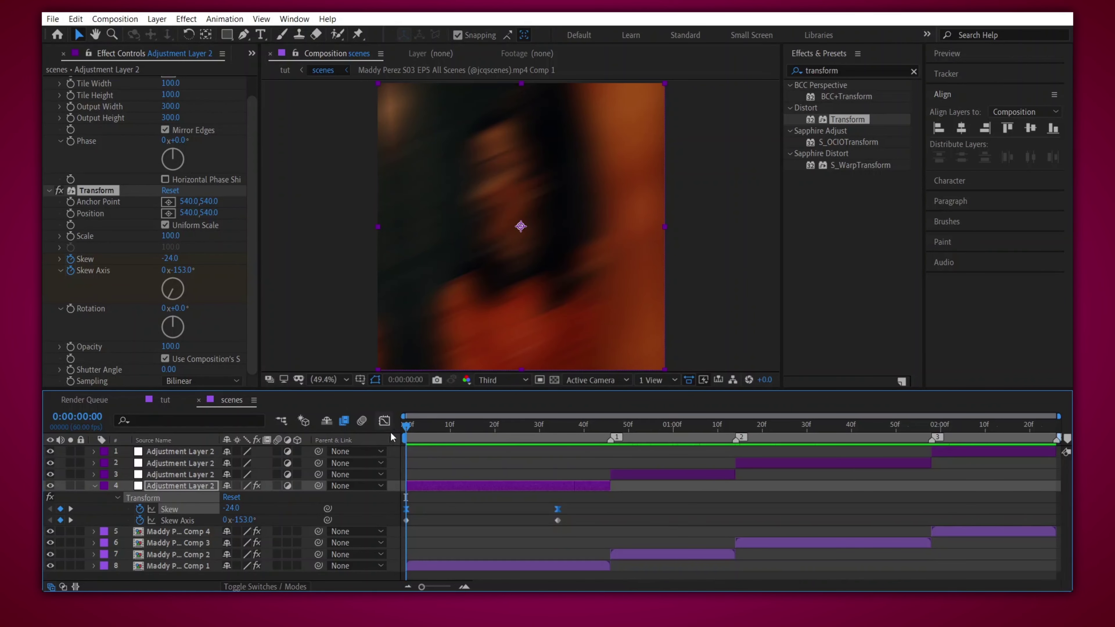
- Apply Easy Ease In to the Skew Axis keyframes, lengthen the end keyframe's handle for a softer finish, and preview the animation
left_click(178, 519)
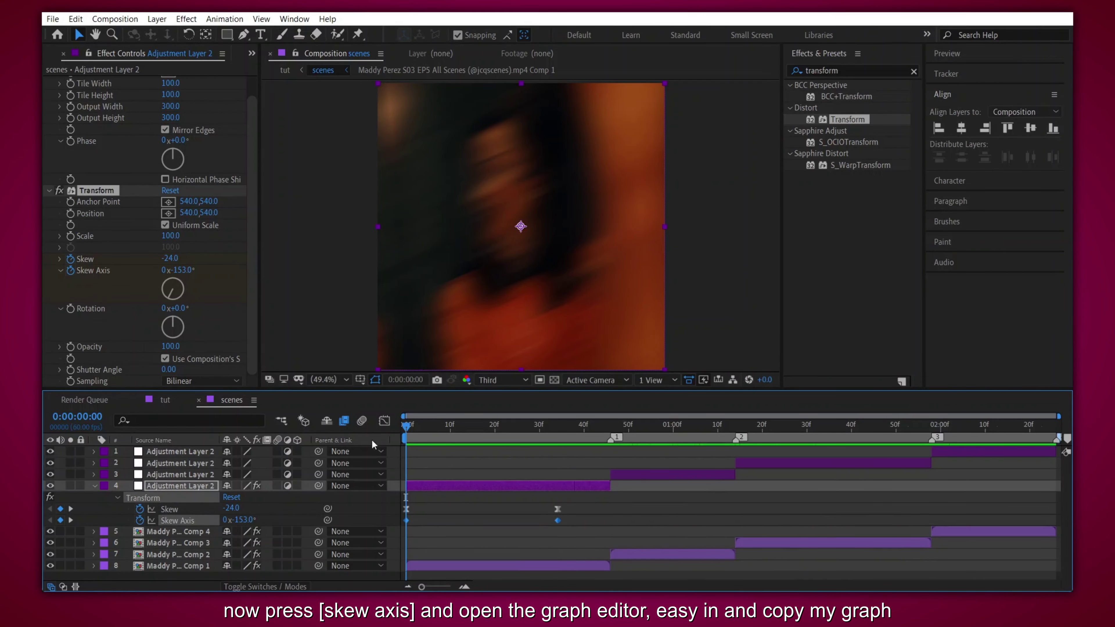
left_click(385, 422)
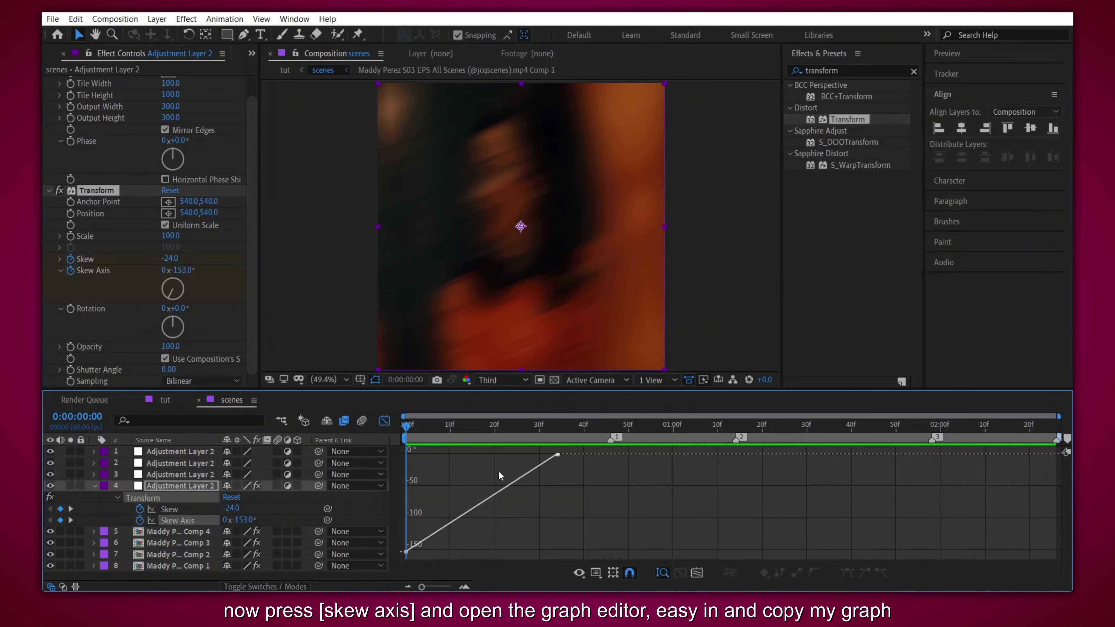
left_click(493, 492)
left_click(865, 572)
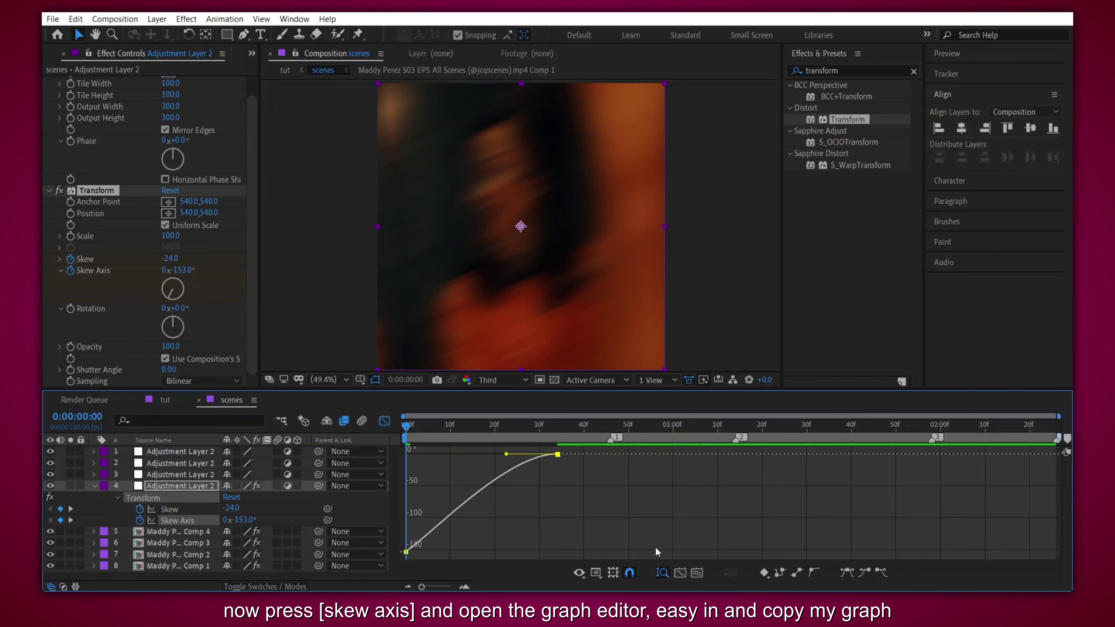
left_click_drag(505, 457, 469, 459)
key("space")
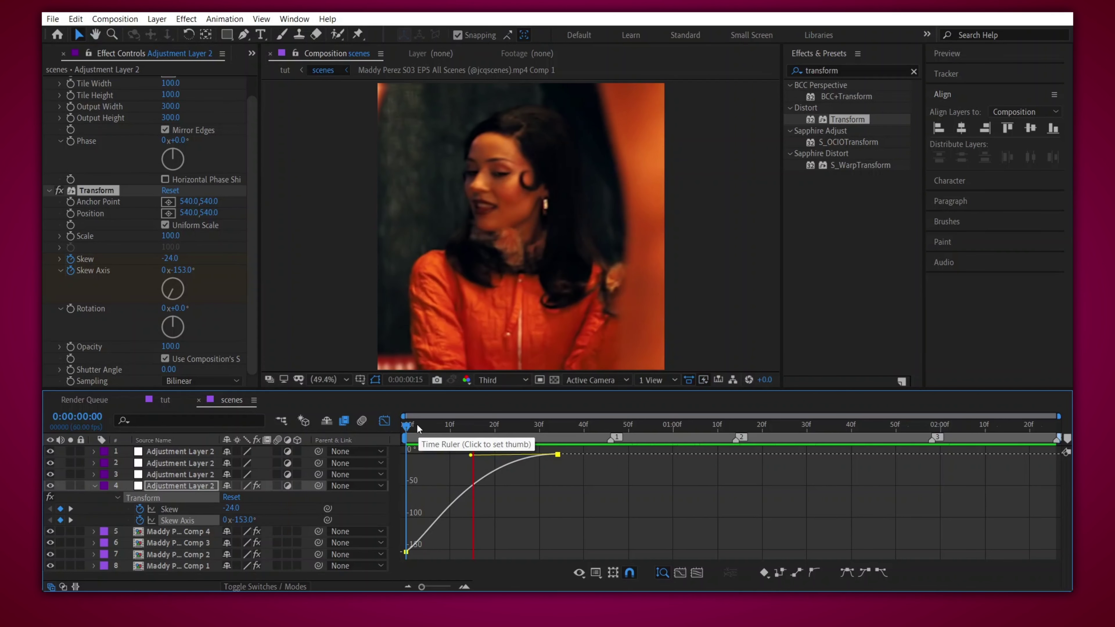
left_click_drag(417, 425, 552, 425)
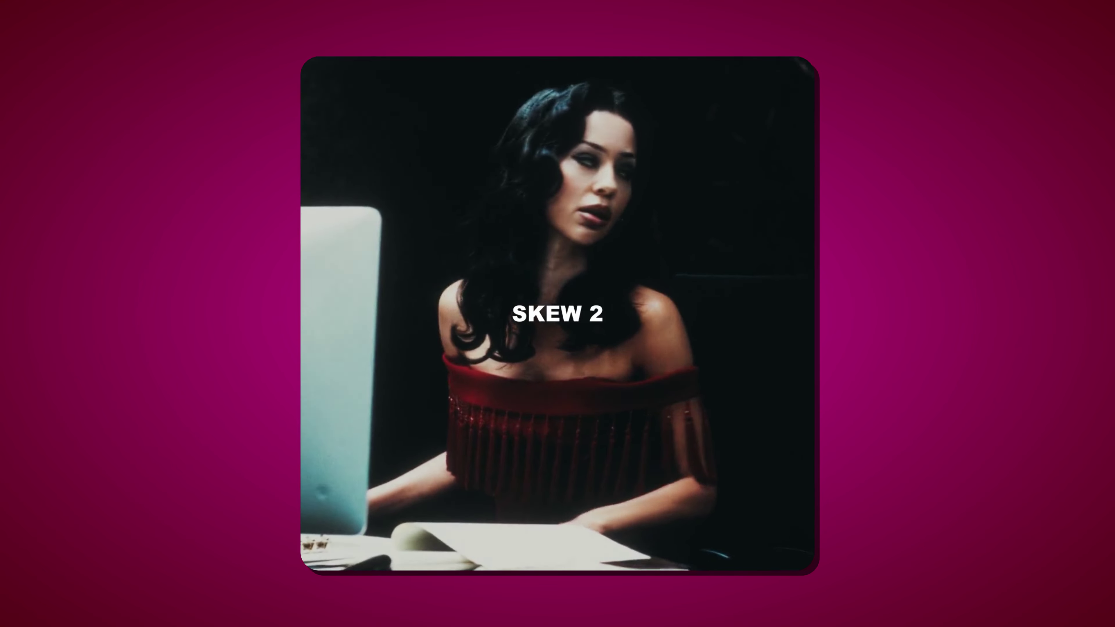
- Create a new adjustment layer and trim it to the second clip, from 0:00:00:46 to 0:00:01:14
right_click(582, 519)
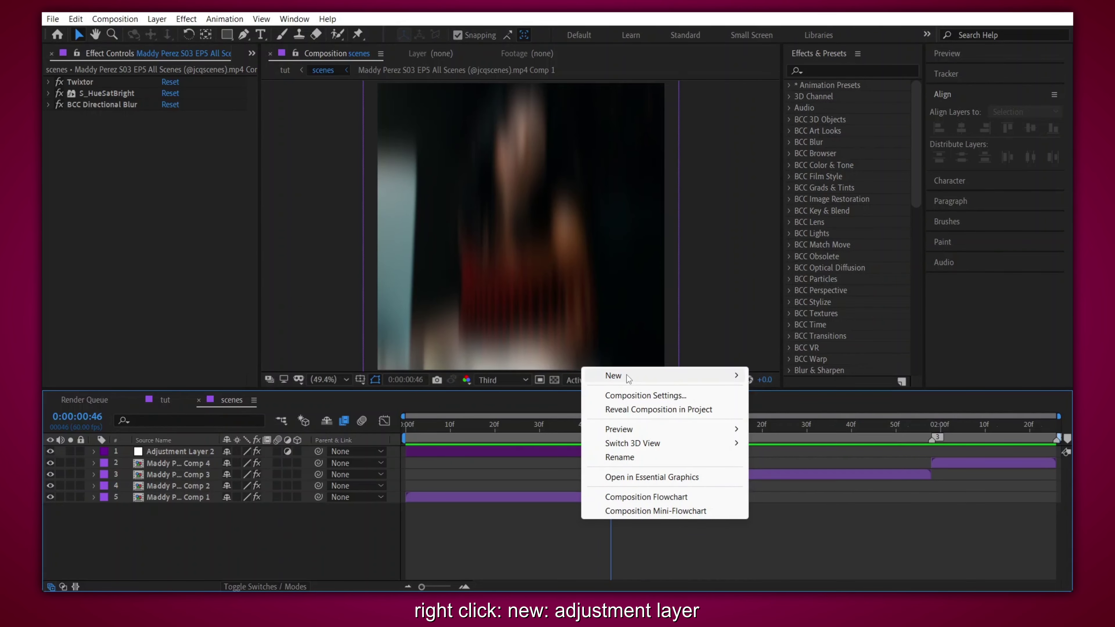
mouse_move(629, 376)
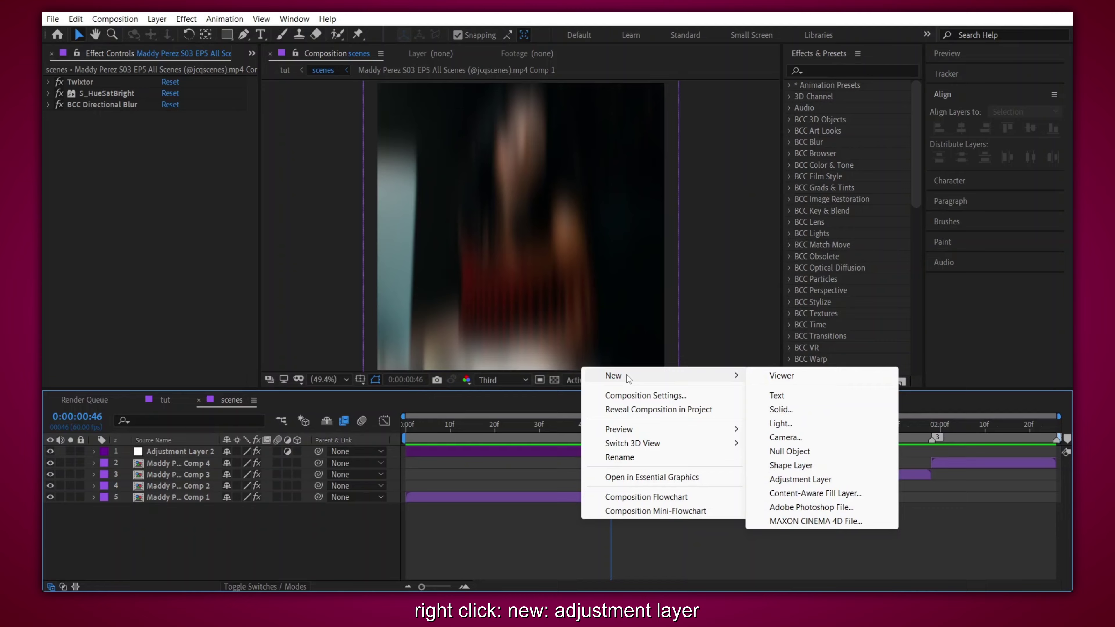
left_click(800, 479)
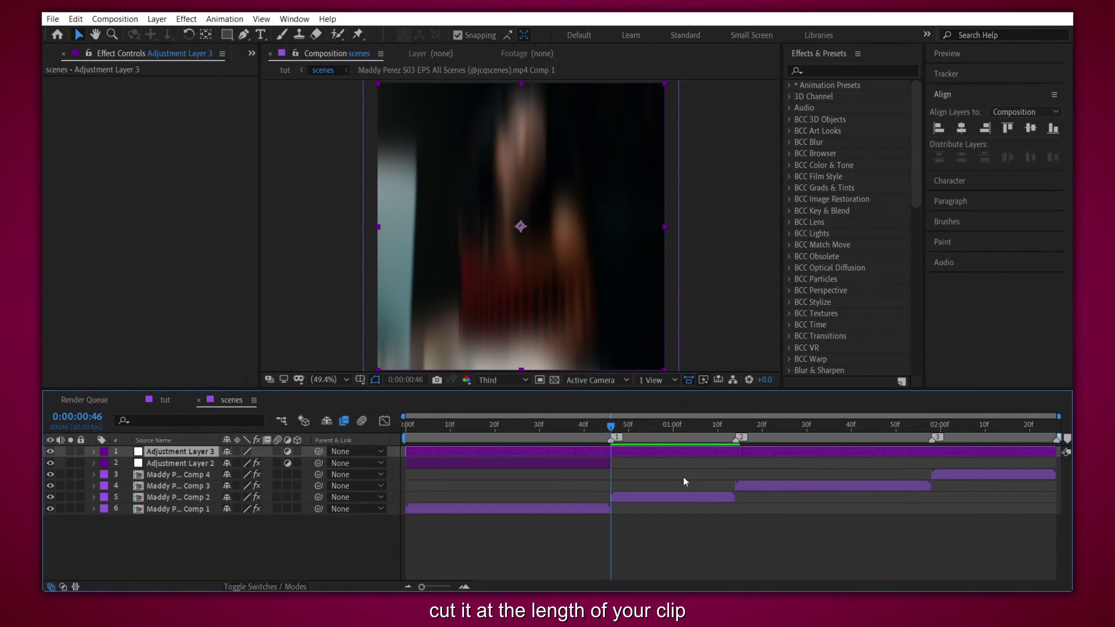
key("alt+bracketleft")
key("k")
key("ctrl+shift+d")
key("Delete")
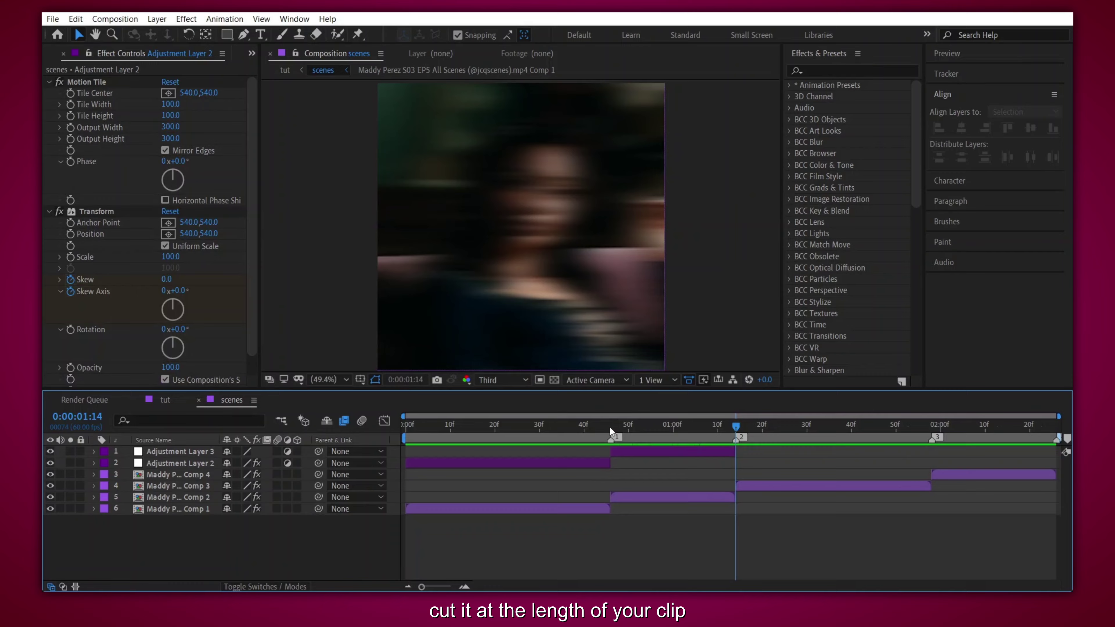
- Apply the Motion Tile effect to the second clip's adjustment layer, with the playhead at 0:00:00:46
left_click(610, 427)
left_click(635, 449)
left_click(828, 70)
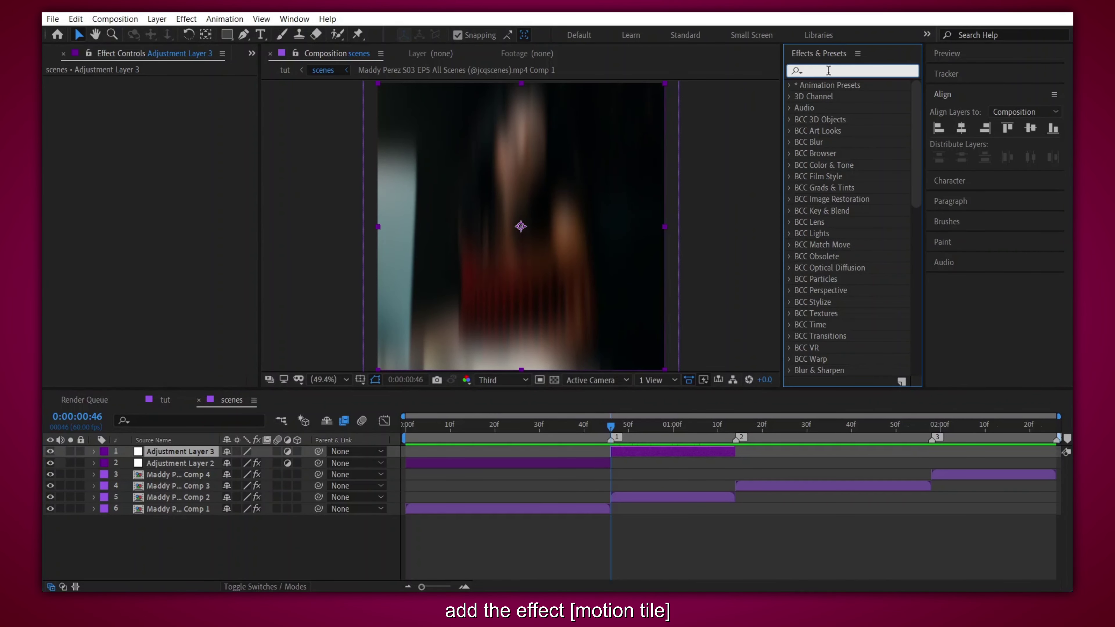
type("motion")
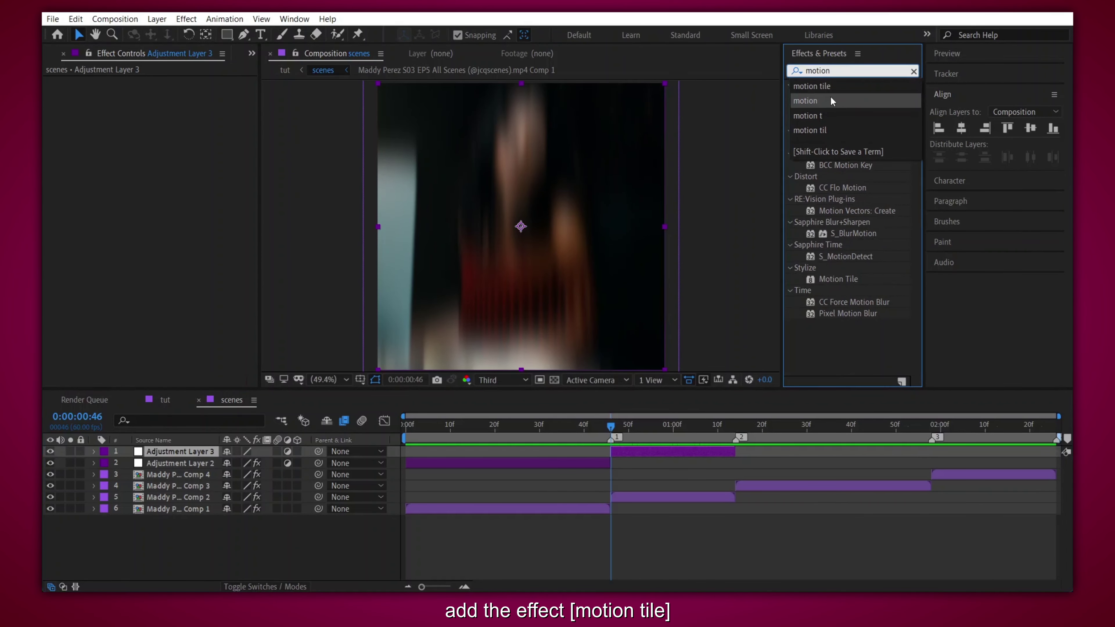
left_click(826, 86)
left_click_drag(839, 97, 625, 453)
- Set Motion Tile's Output Width and Output Height to 300, enable Mirror Edges, and collapse the effect
left_click(170, 126)
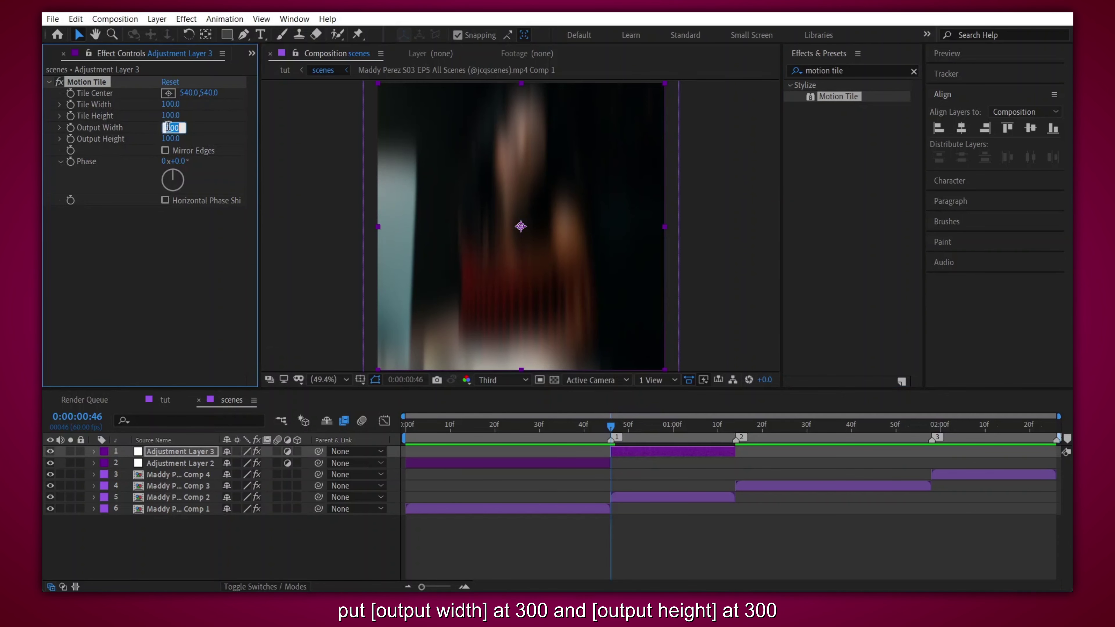
type("200")
left_click(171, 138)
type("300")
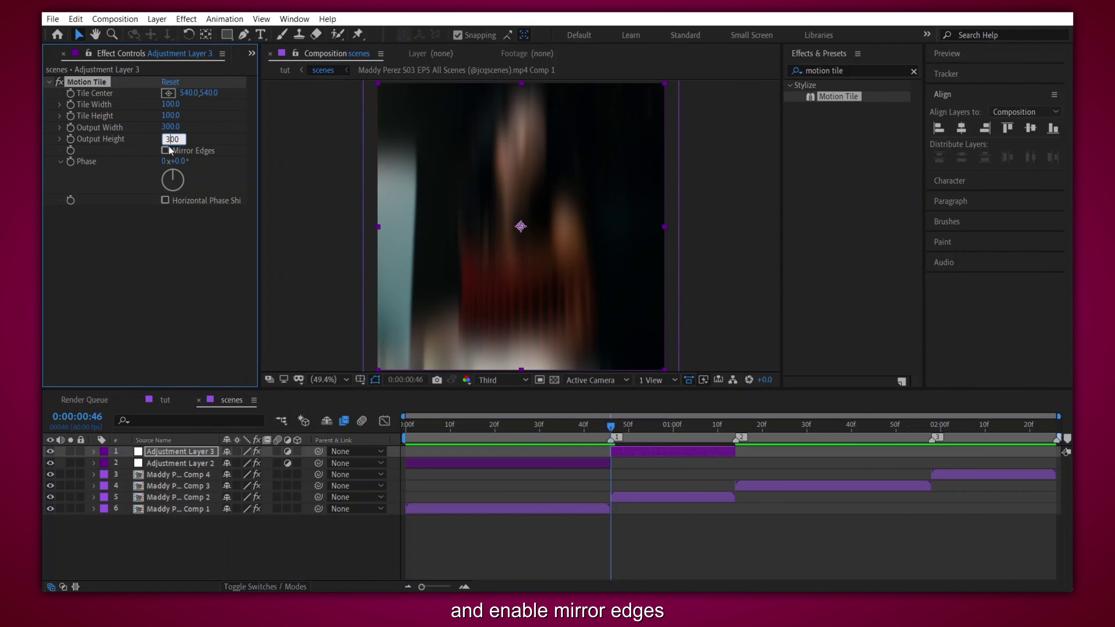
key("Return")
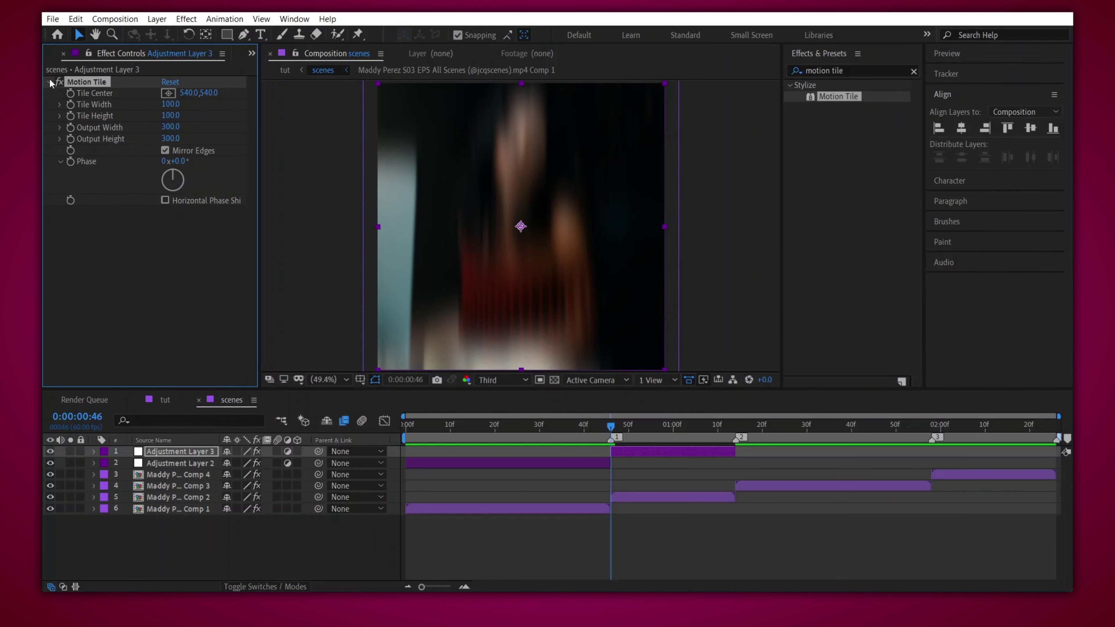
left_click(49, 81)
- Find the Distort Transform effect and add it below Motion Tile on the second clip's adjustment layer
left_click(860, 71)
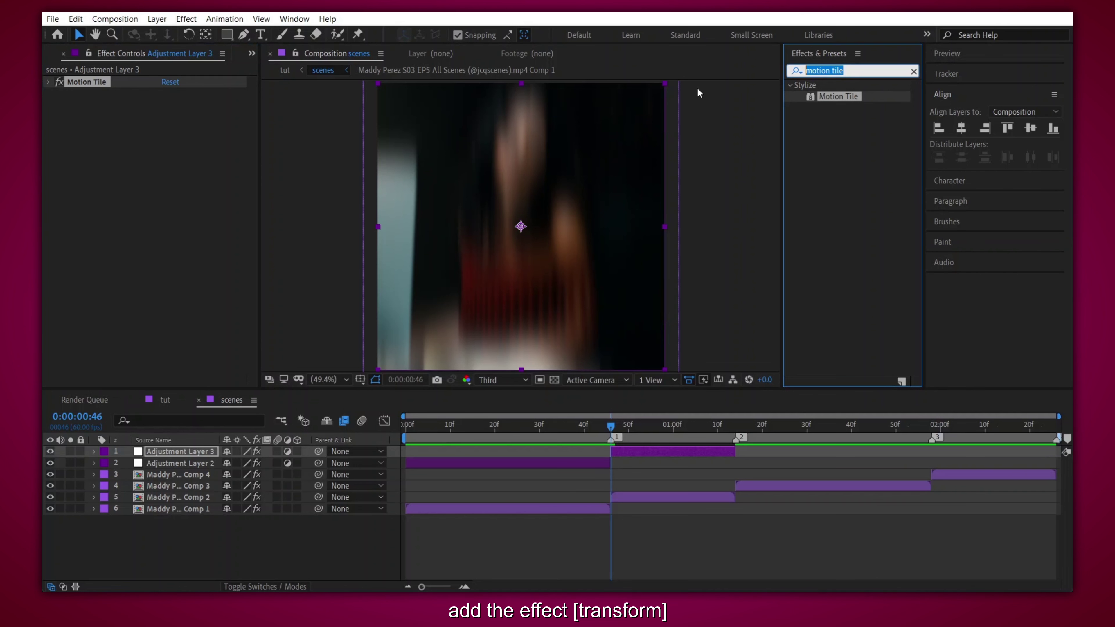
type("tran")
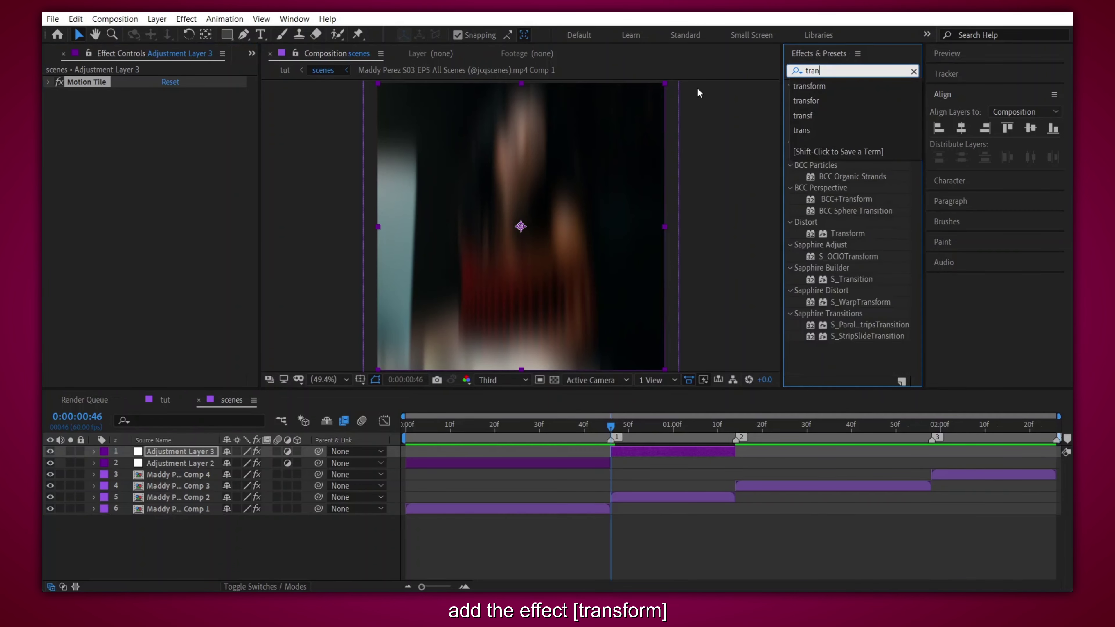
type("sform")
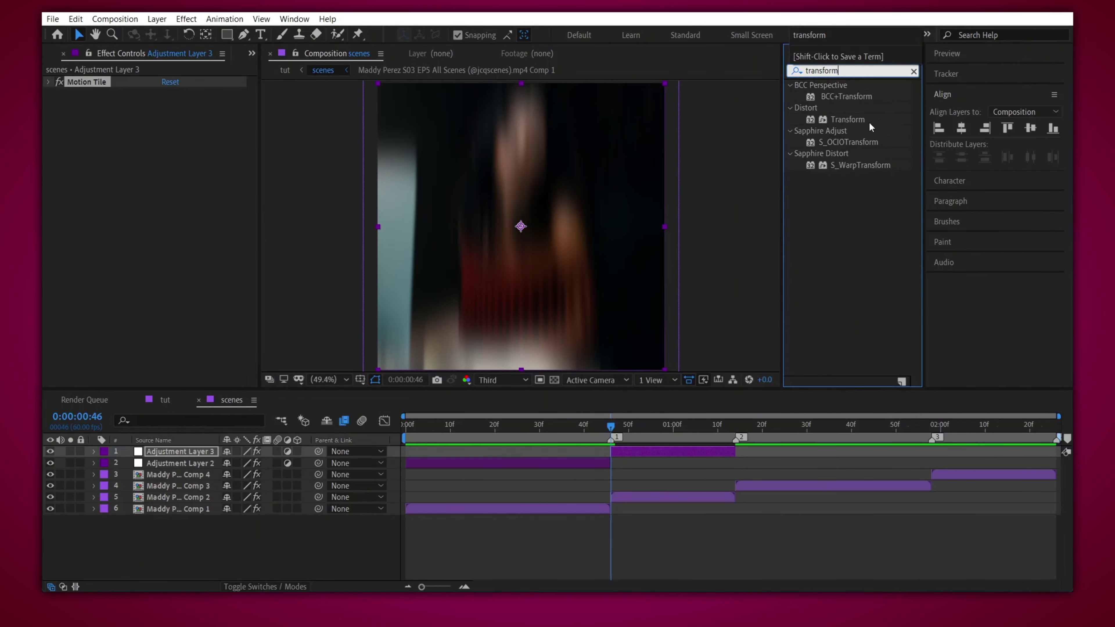
left_click_drag(860, 120, 129, 201)
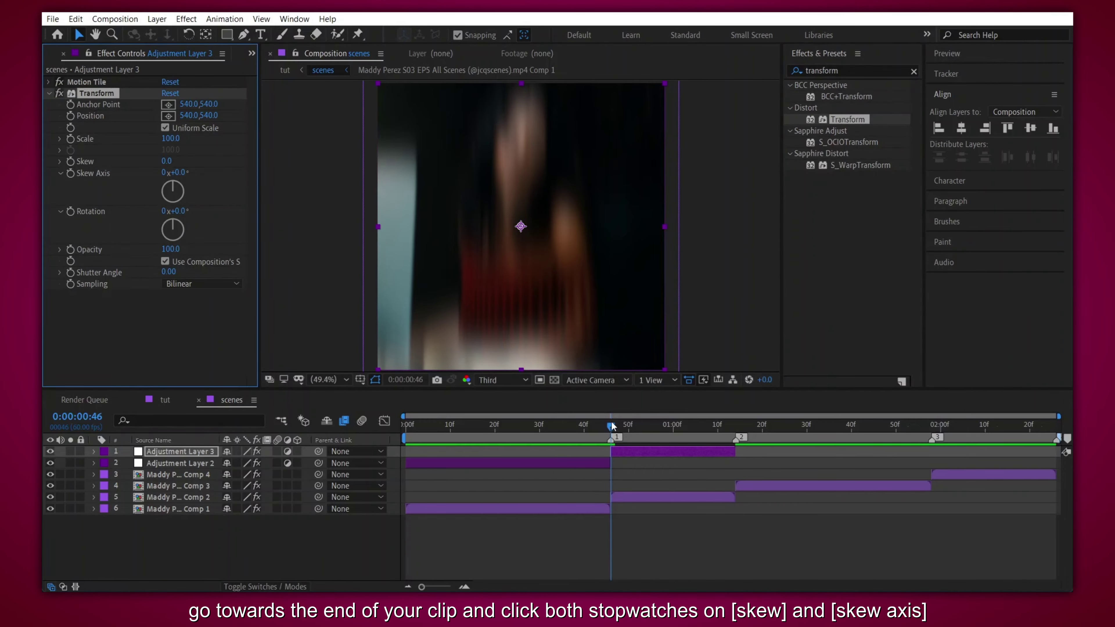
- Start keyframing Skew and Skew Axis at the end of the second clip, 0:00:01:14
left_click_drag(688, 425, 736, 425)
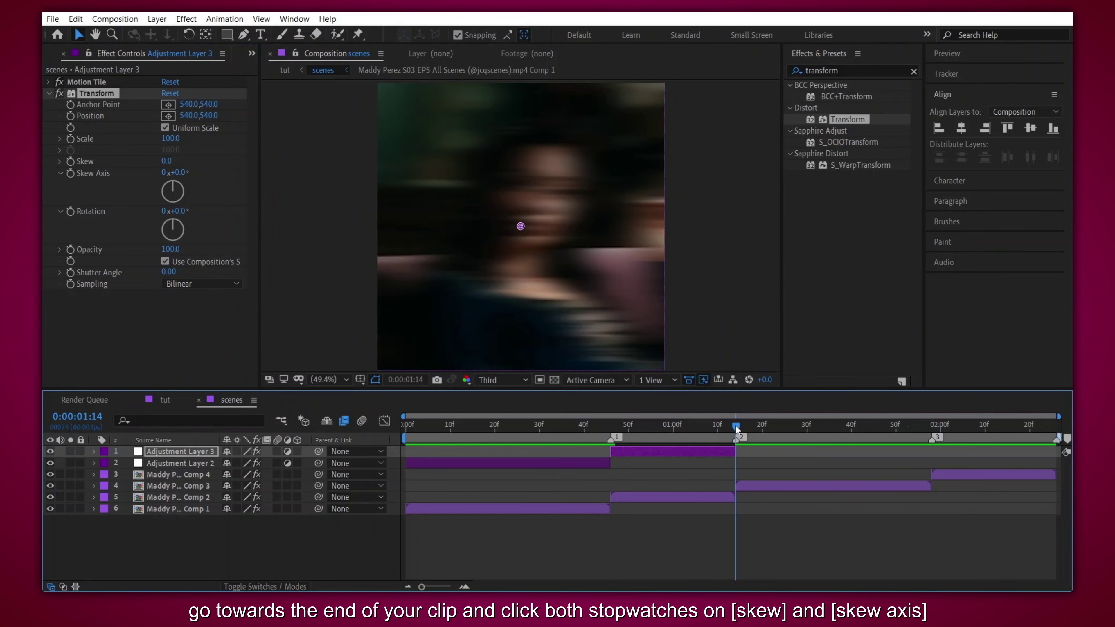
left_click(71, 163)
left_click(71, 172)
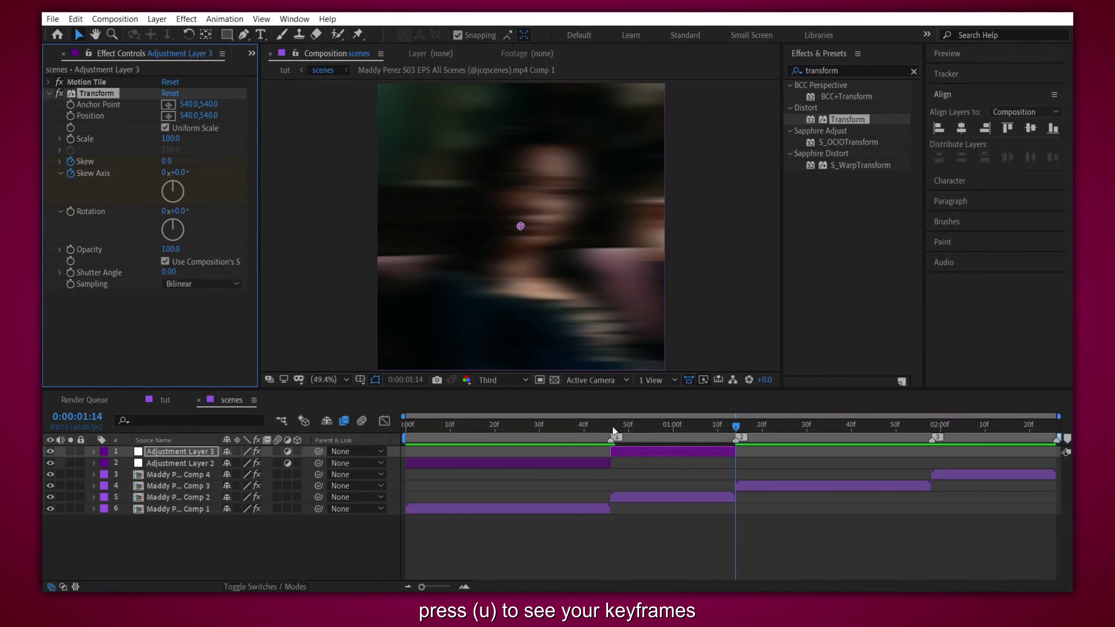
- At the second clip's start, 0:00:00:46, reveal the keyframed properties and set Skew to -6 and Skew Axis to 96°
left_click(611, 425)
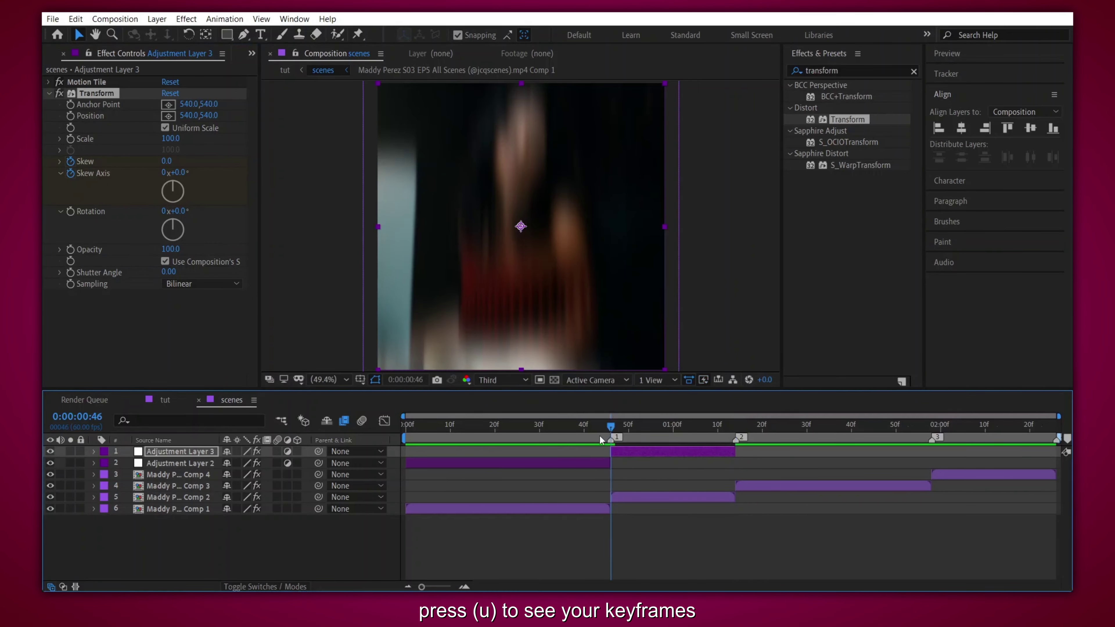
key("u")
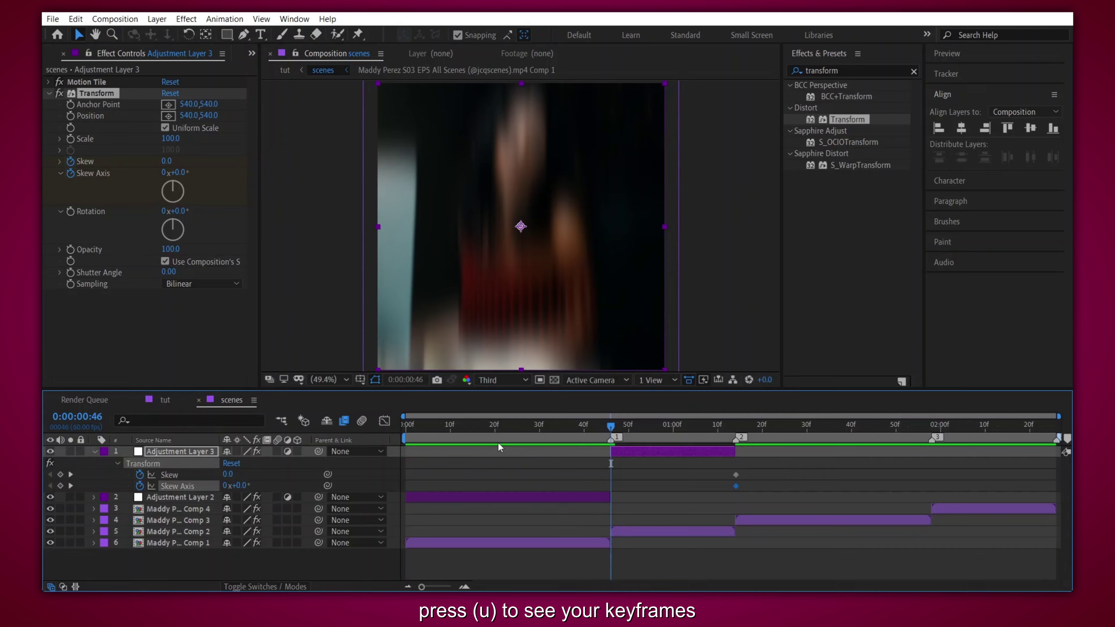
left_click(230, 476)
type("-6")
key("Return")
left_click(242, 486)
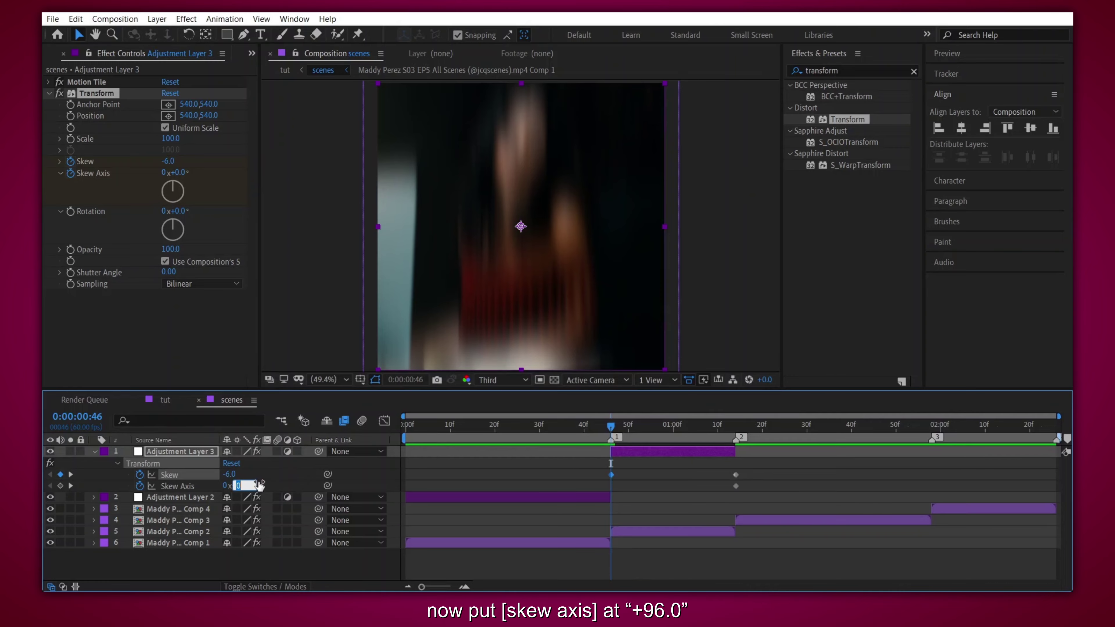
type("96")
key("Return")
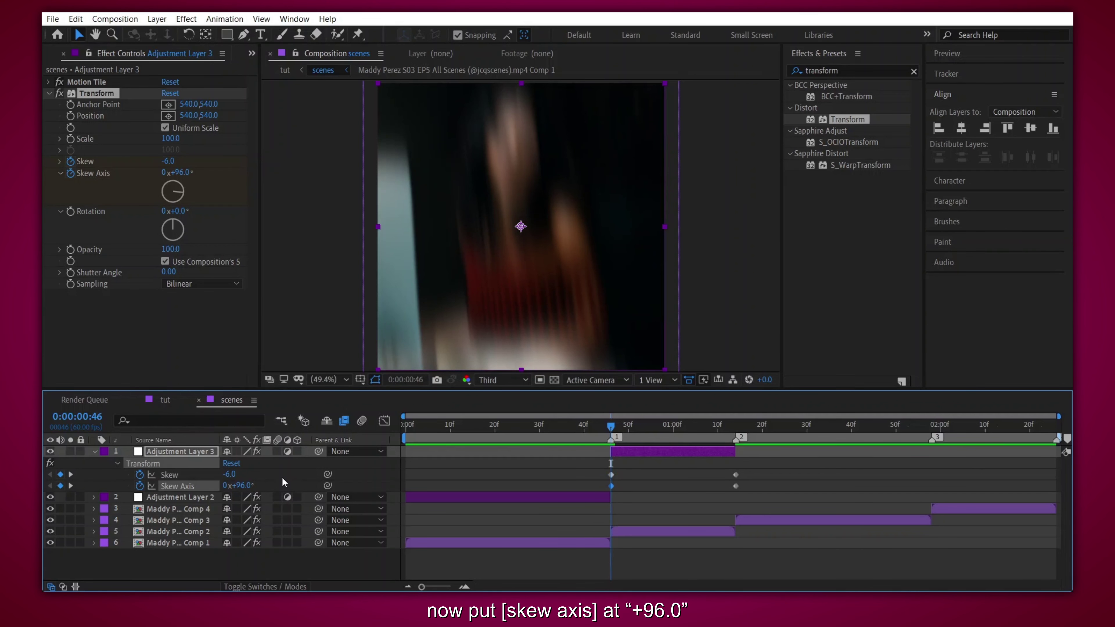
- Easy Ease the second adjustment layer's Skew keyframes, shape the value graph to rise steeply and level off gradually, and preview it
left_click(200, 476)
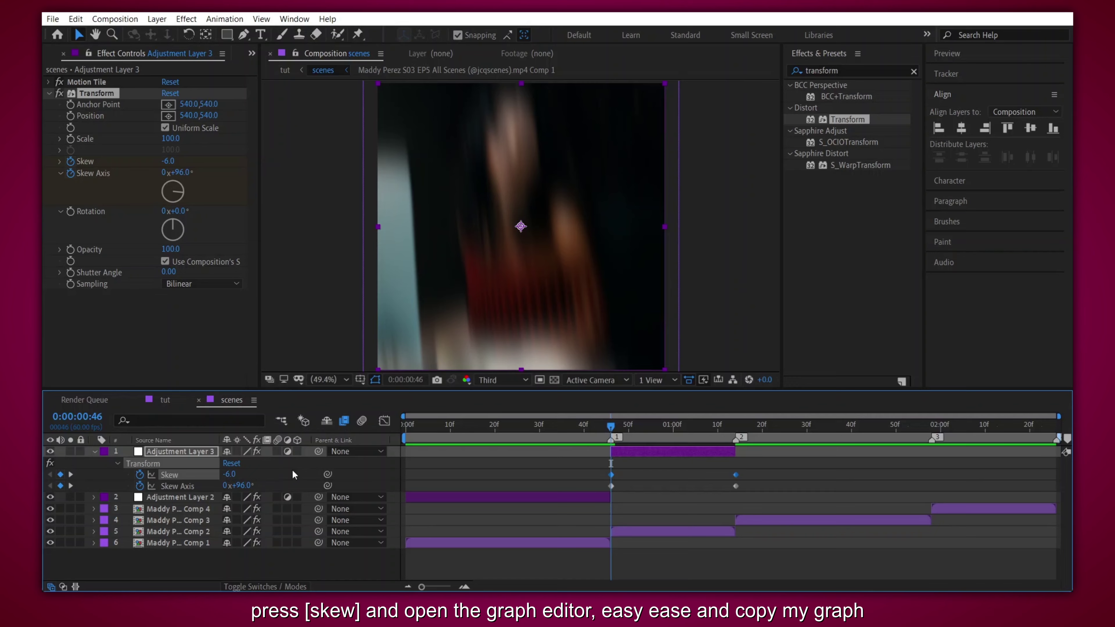
left_click(385, 420)
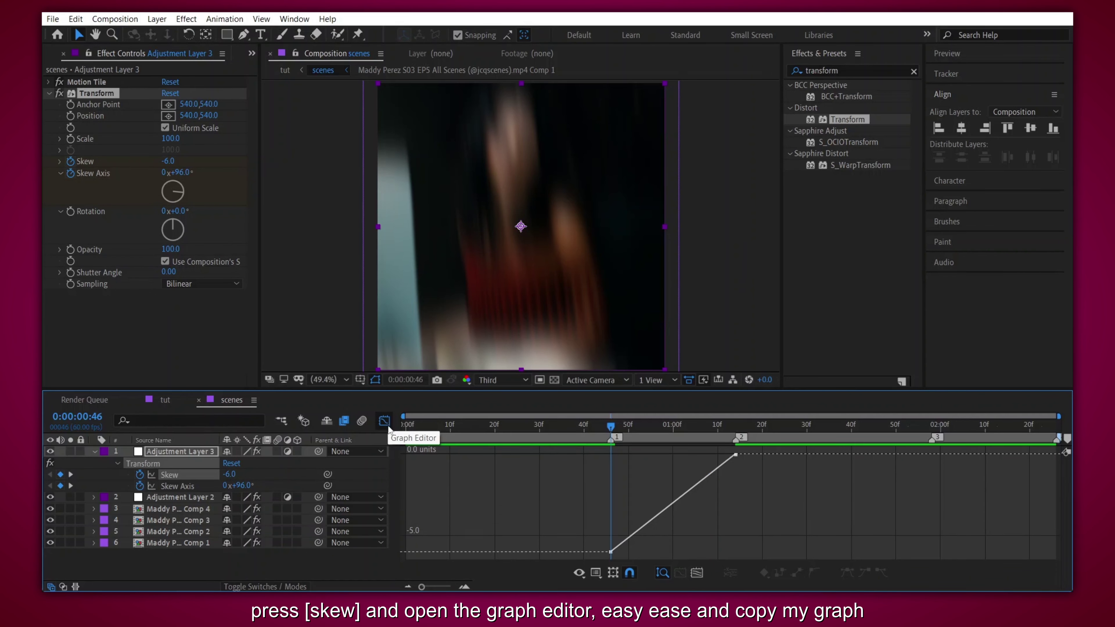
left_click(674, 503)
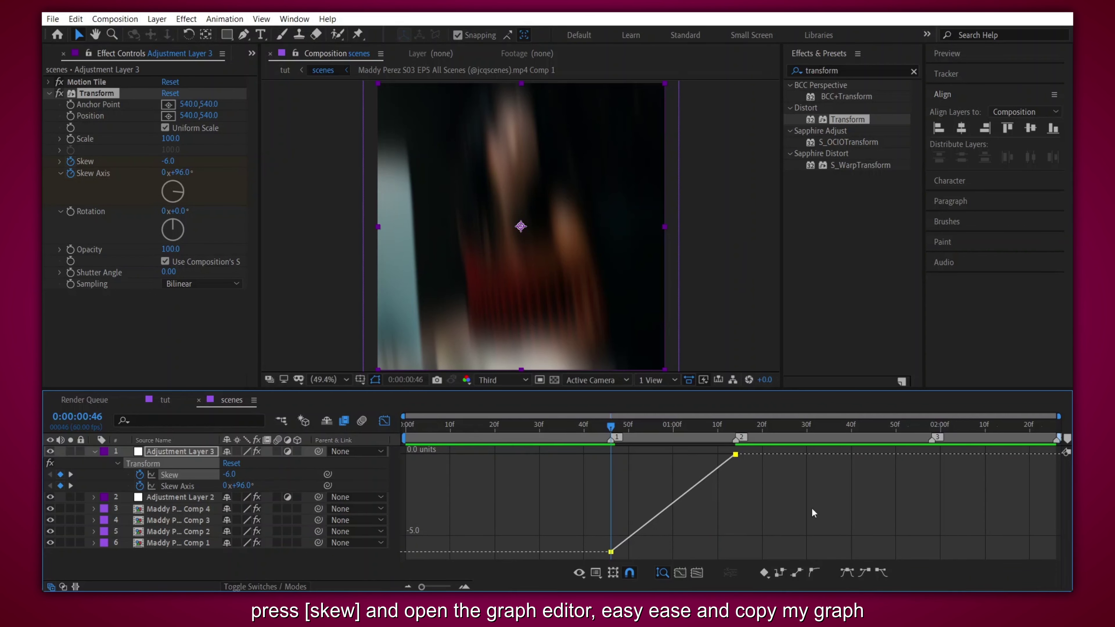
left_click(846, 572)
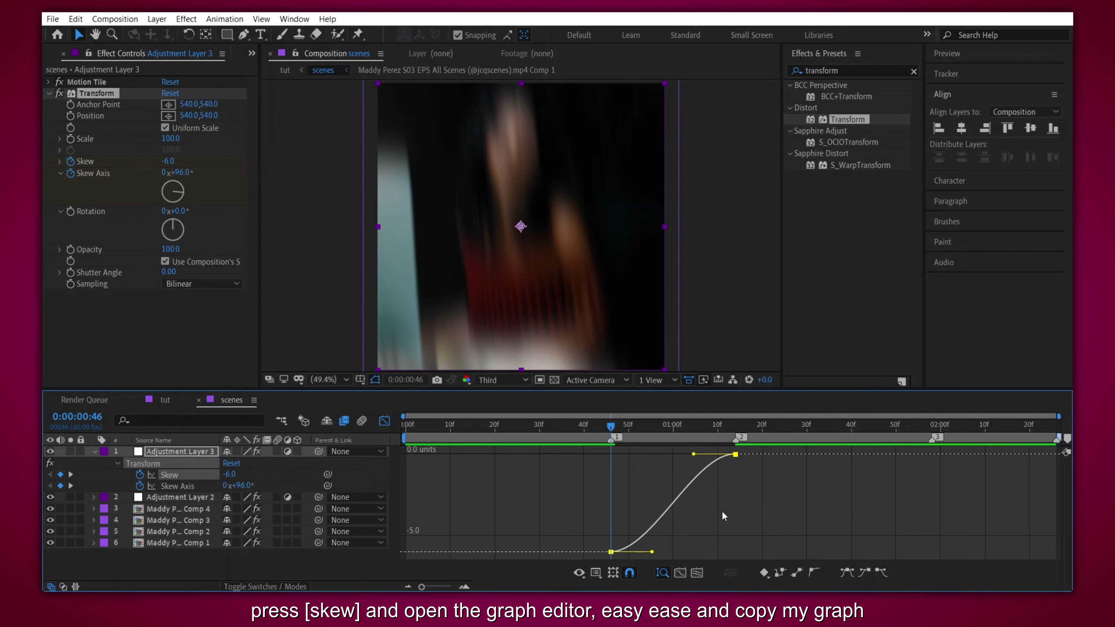
left_click_drag(653, 552, 647, 488)
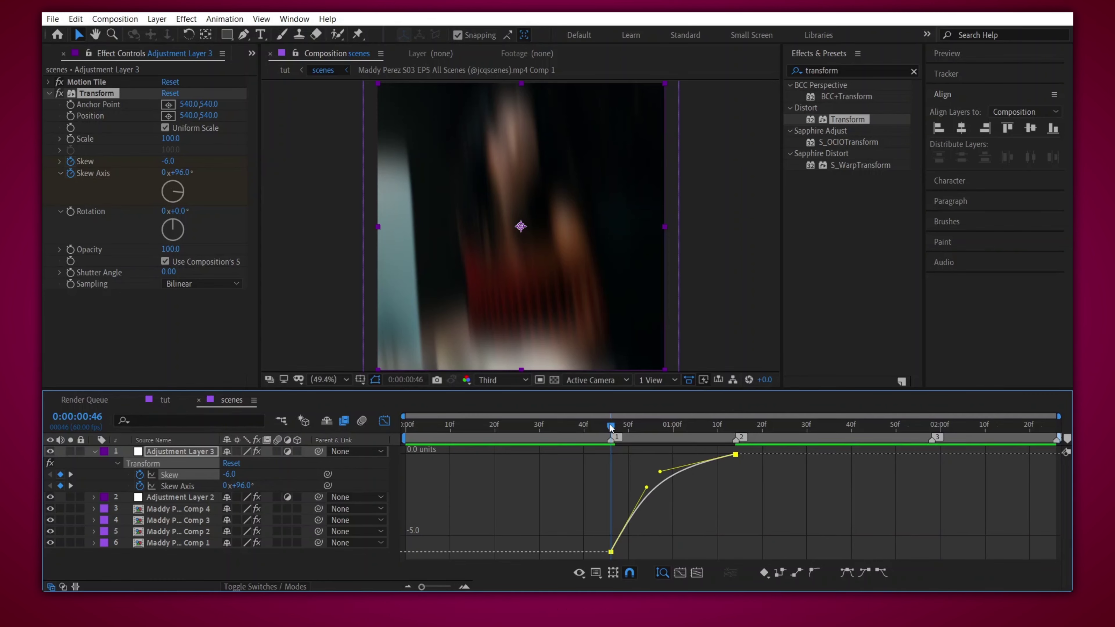
key("space")
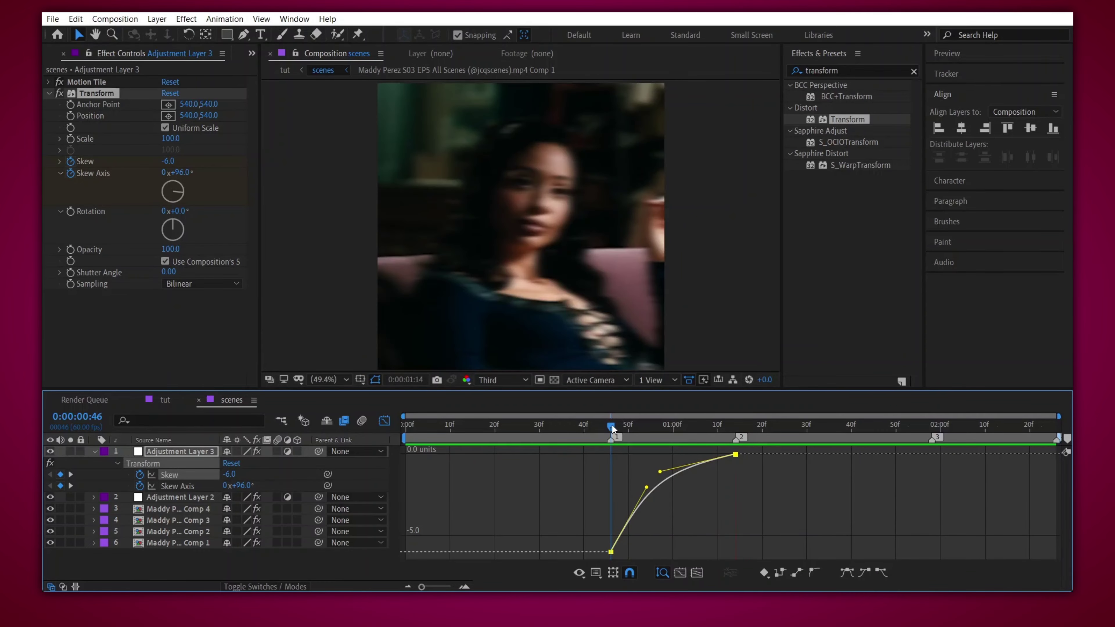